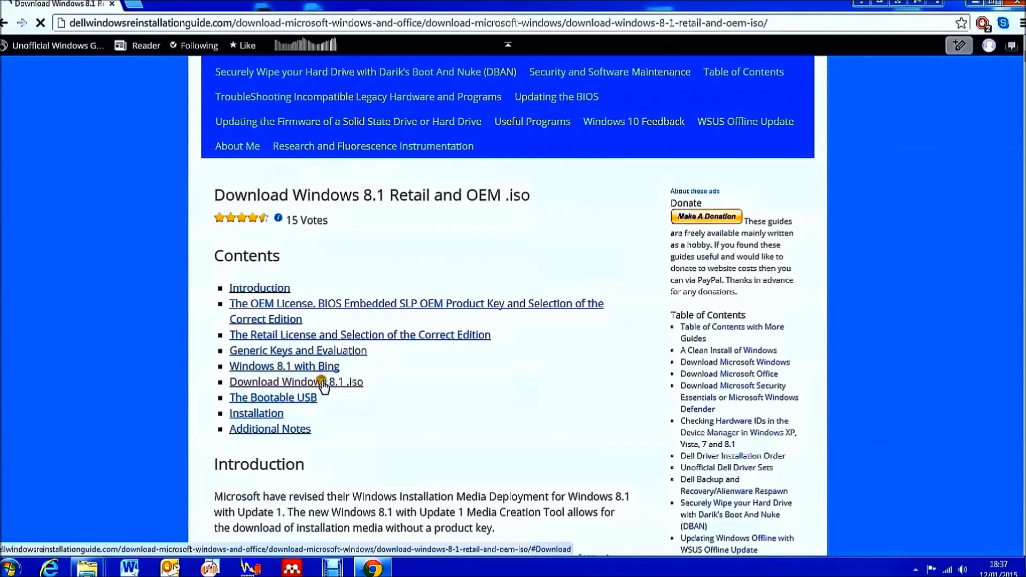
# Download mediacreationtool.exe from Microsoft's Windows 8.1 create-media page and show it in Downloads.
pyautogui.click(324, 382)
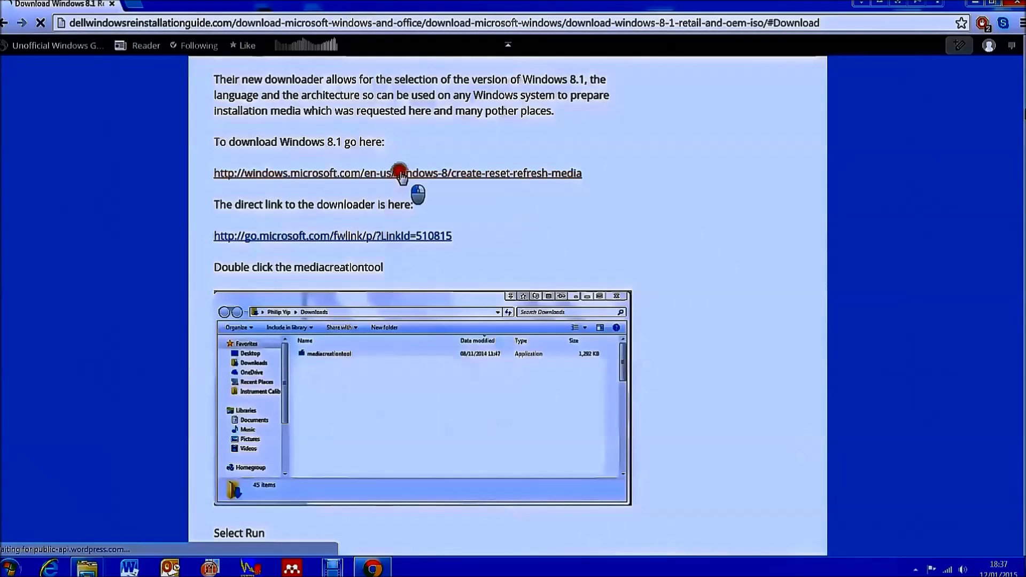
pyautogui.click(401, 173)
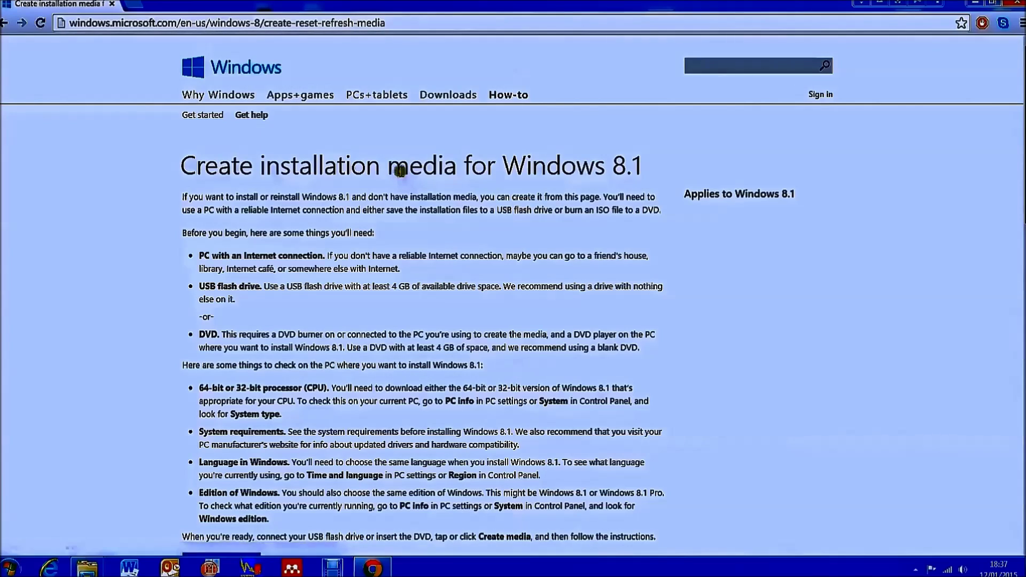
pyautogui.scroll(-5, 401, 176)
pyautogui.scroll(-3, 219, 269)
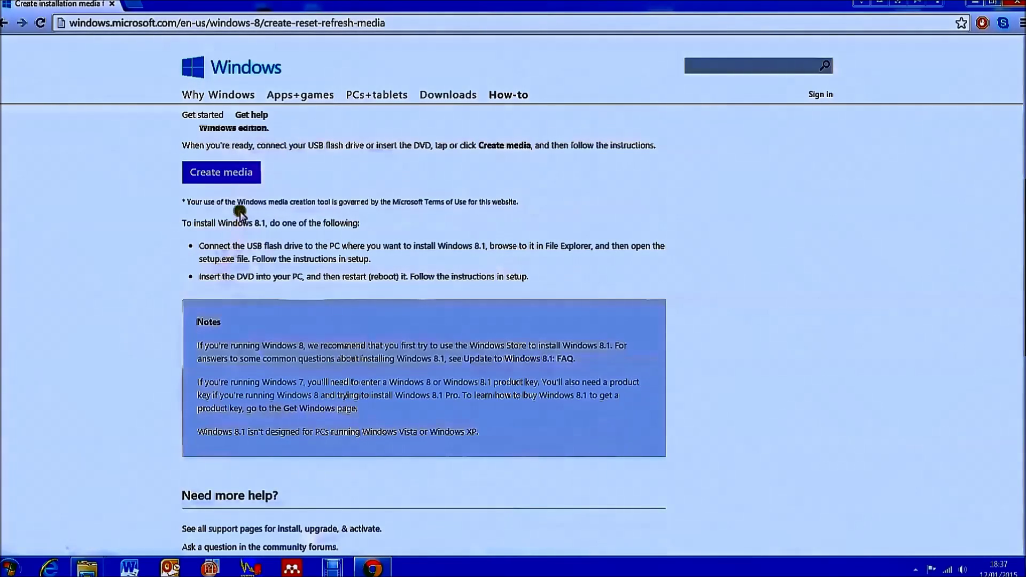
pyautogui.click(240, 179)
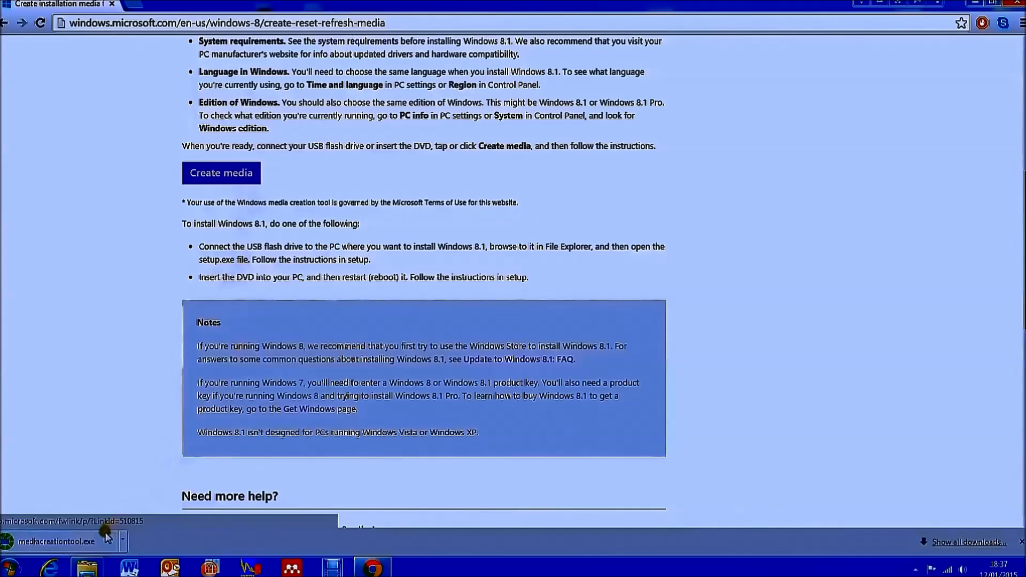
pyautogui.rightClick(105, 536)
pyautogui.click(153, 508)
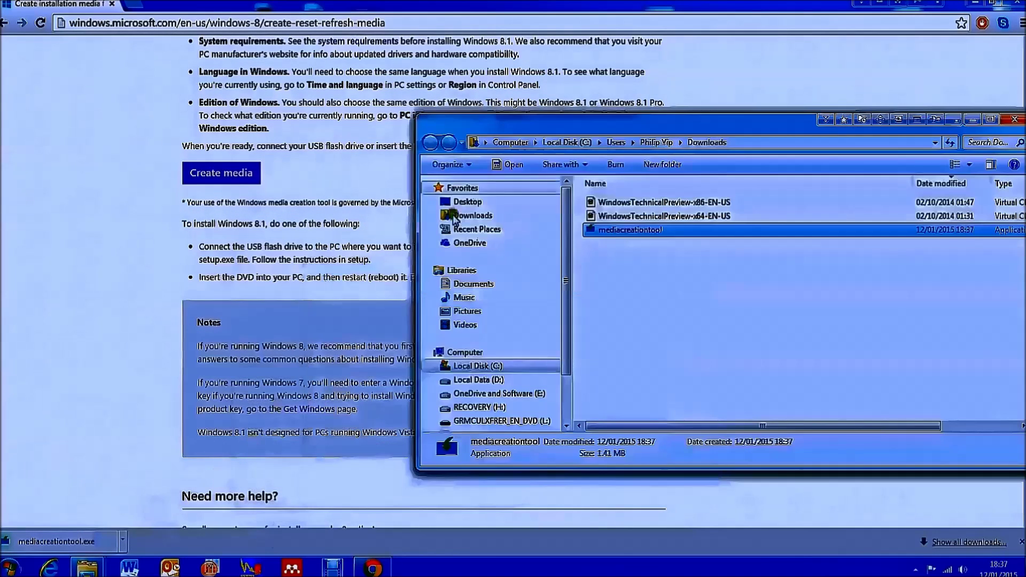
# Run mediacreationtool from the maximised Downloads folder, approving the security warning.
pyautogui.doubleClick(672, 124)
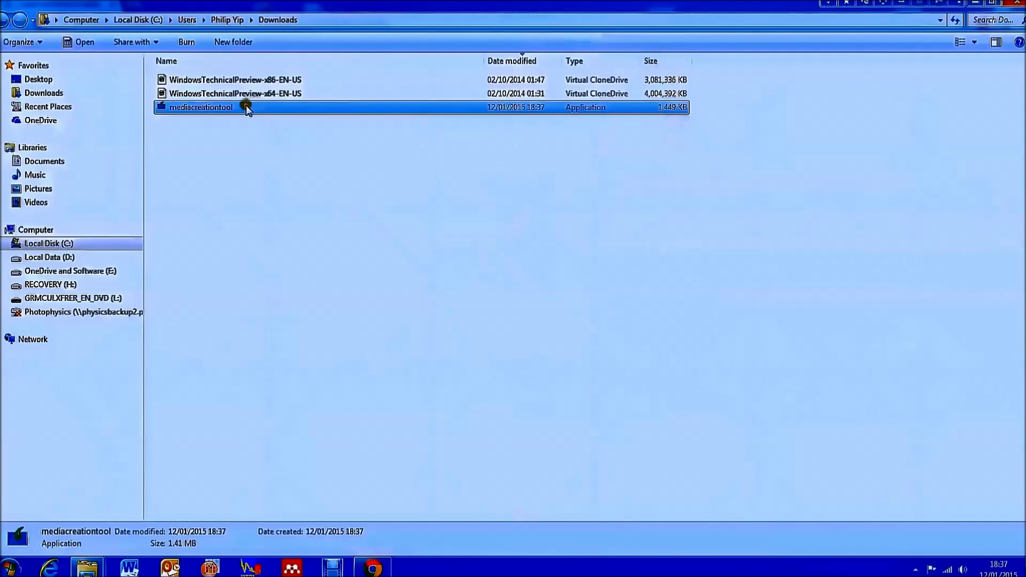
pyautogui.doubleClick(242, 107)
pyautogui.click(532, 295)
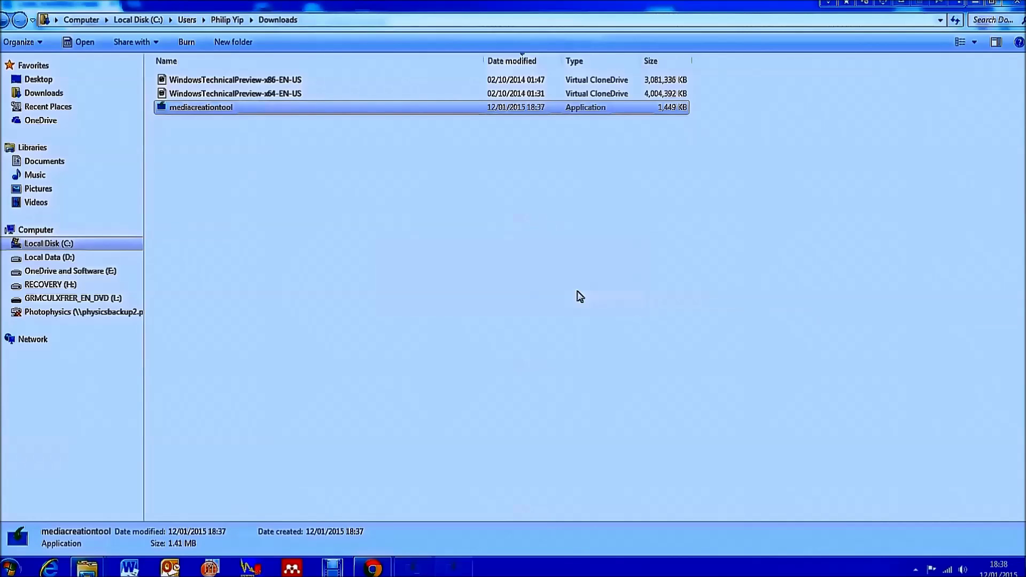
# Choose English (United Kingdom), edition Windows 8.1 Pro, and an architecture for the installation.
pyautogui.click(557, 240)
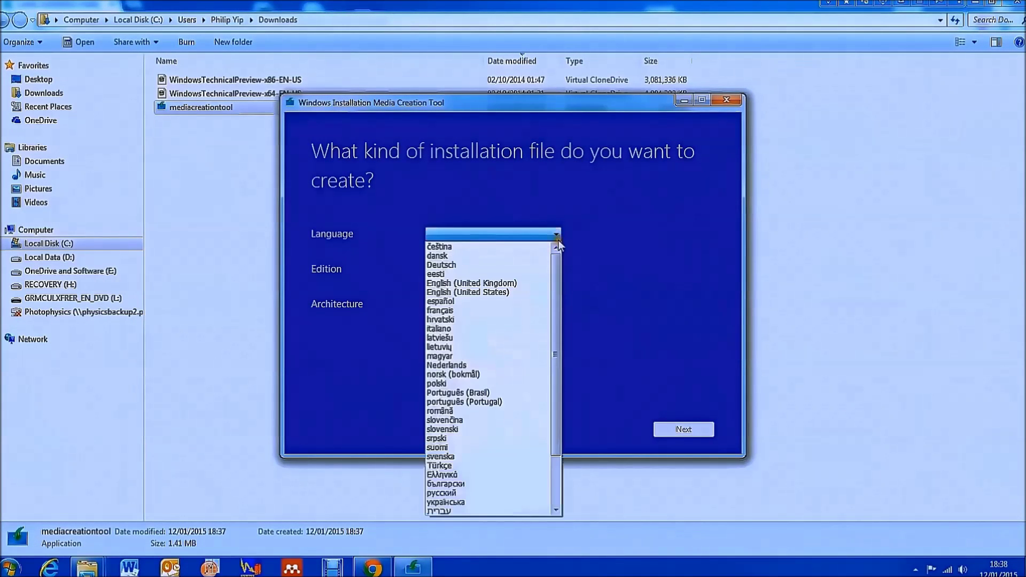
pyautogui.click(522, 282)
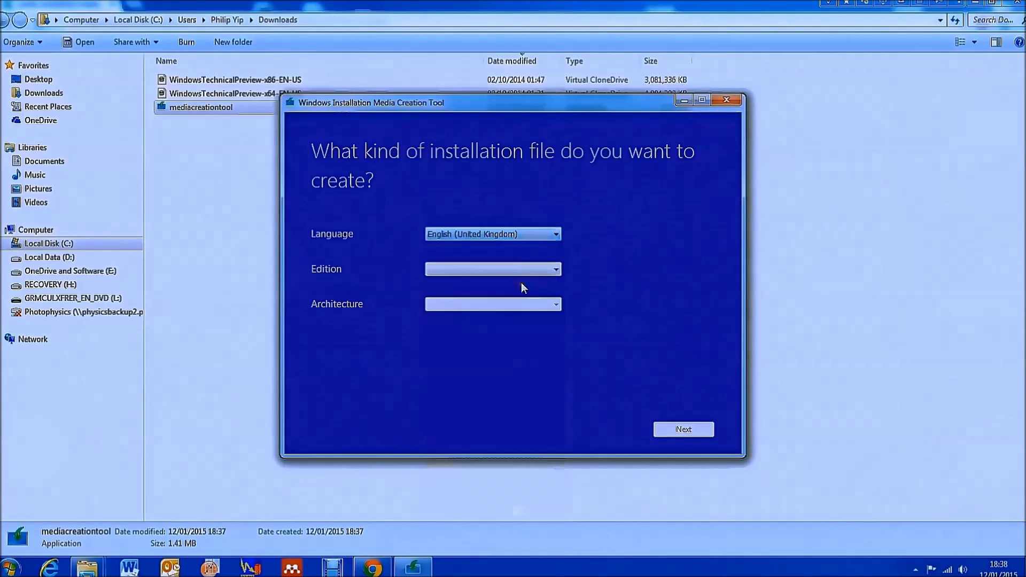
pyautogui.click(555, 270)
pyautogui.click(549, 232)
pyautogui.click(551, 233)
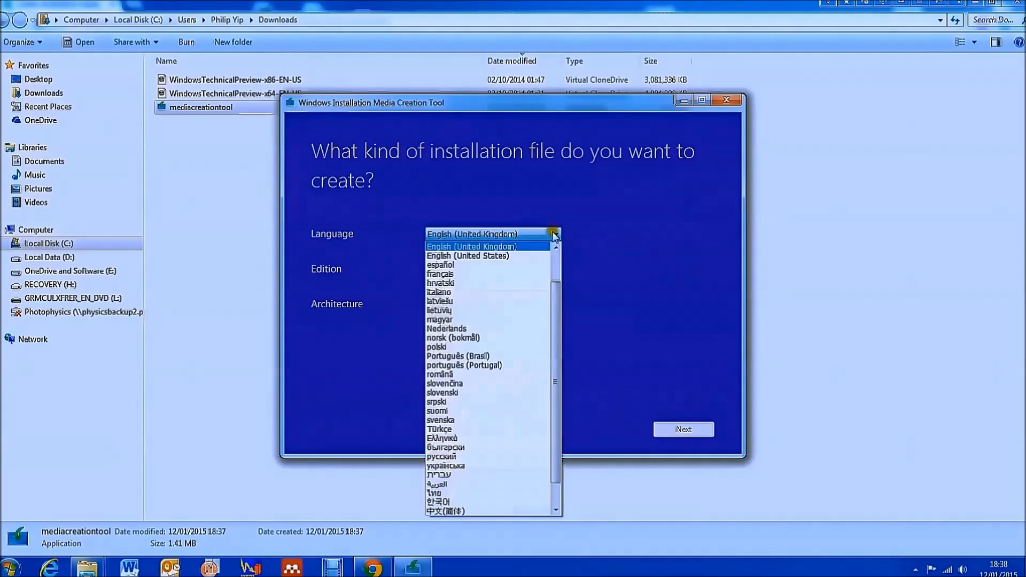
pyautogui.scroll(-3, 546, 245)
pyautogui.scroll(5, 546, 246)
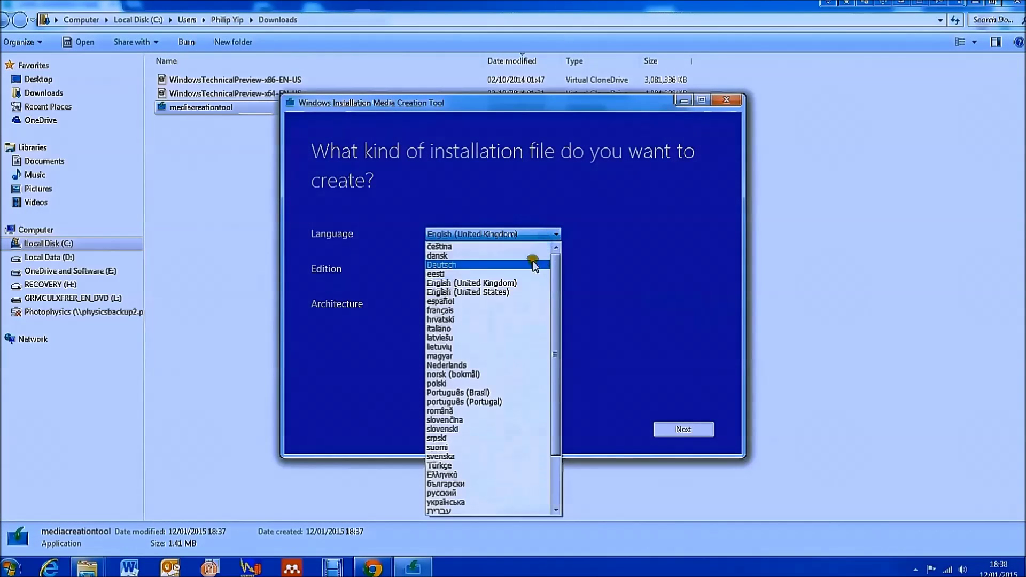
pyautogui.click(527, 283)
pyautogui.click(550, 269)
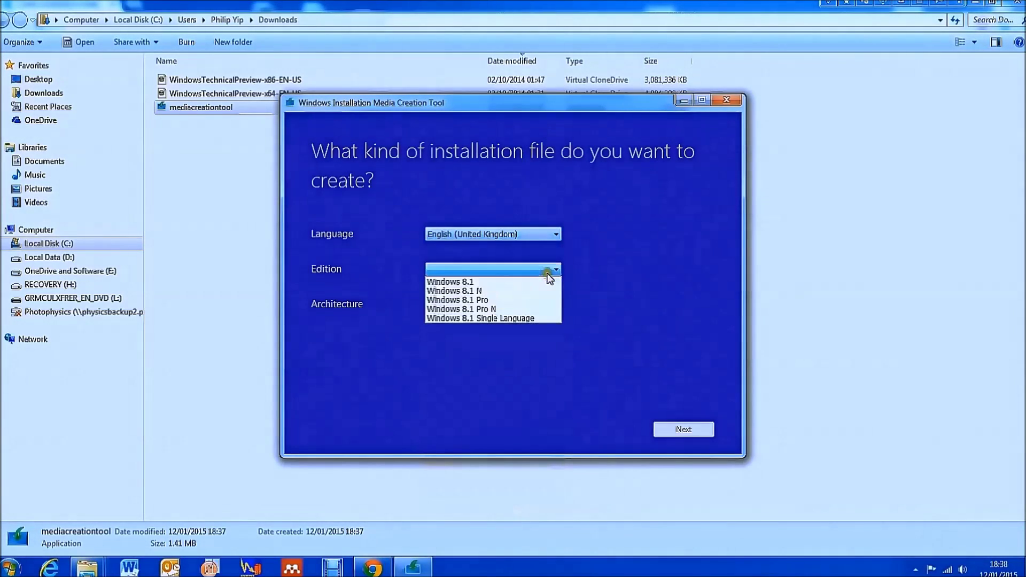
pyautogui.click(546, 299)
pyautogui.click(543, 304)
pyautogui.click(531, 319)
# Choose to save the installation media as an ISO file.
pyautogui.click(679, 429)
pyautogui.click(314, 227)
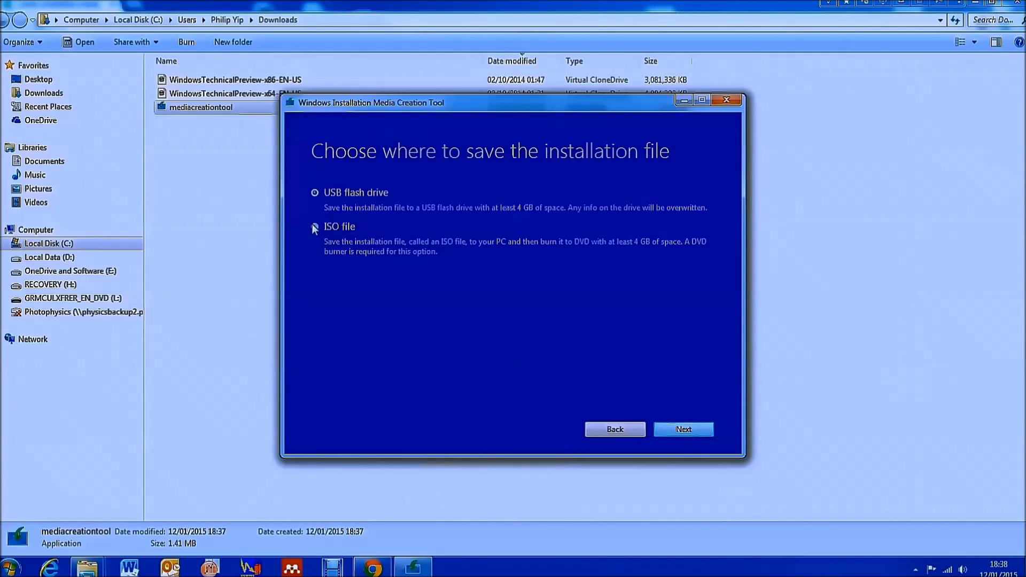
pyautogui.click(683, 430)
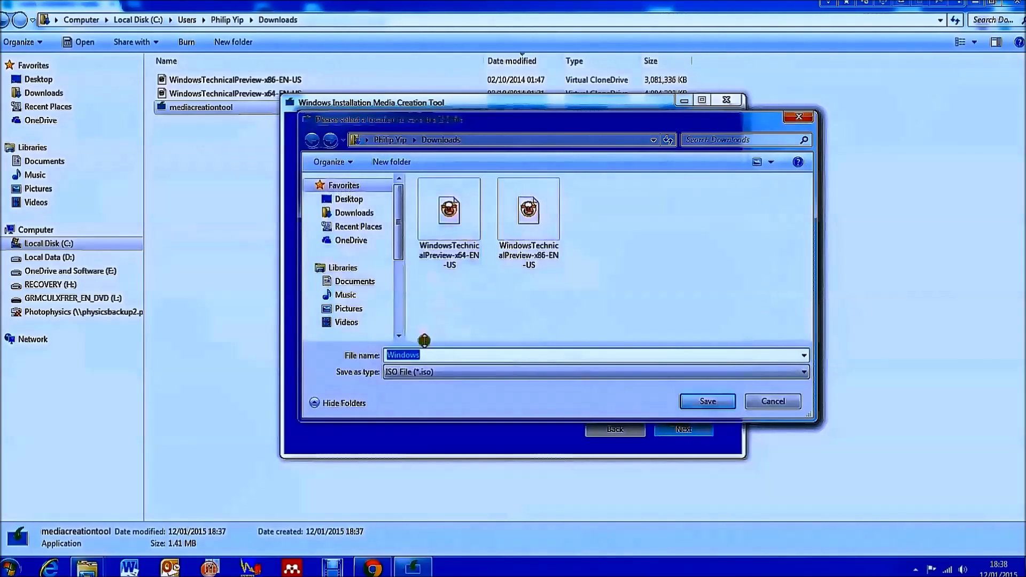
# Save the image as Windows8.1x64Professional.iso in Downloads, wait for the download, then finish.
pyautogui.click(406, 371)
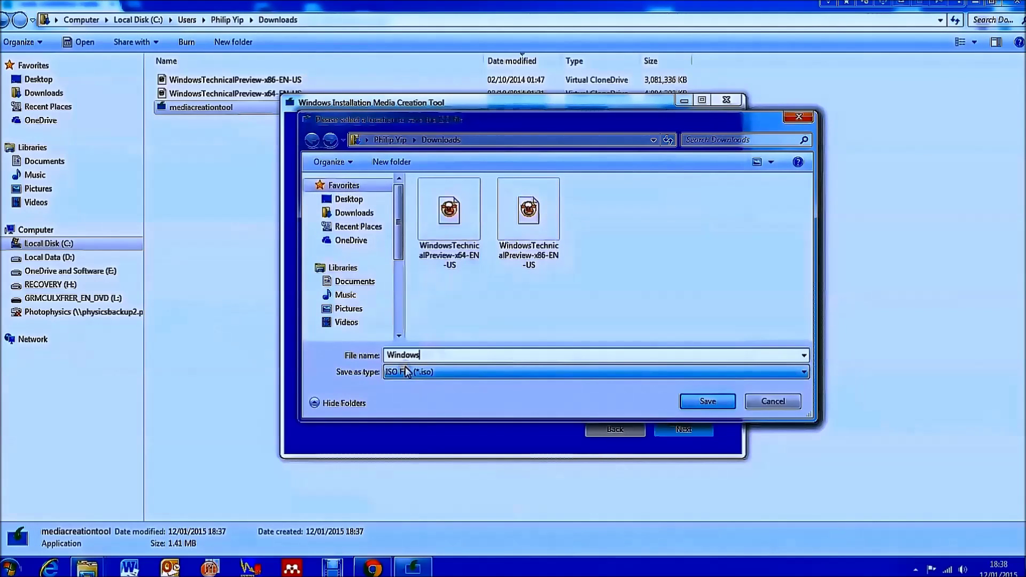
pyautogui.write('8.1x')
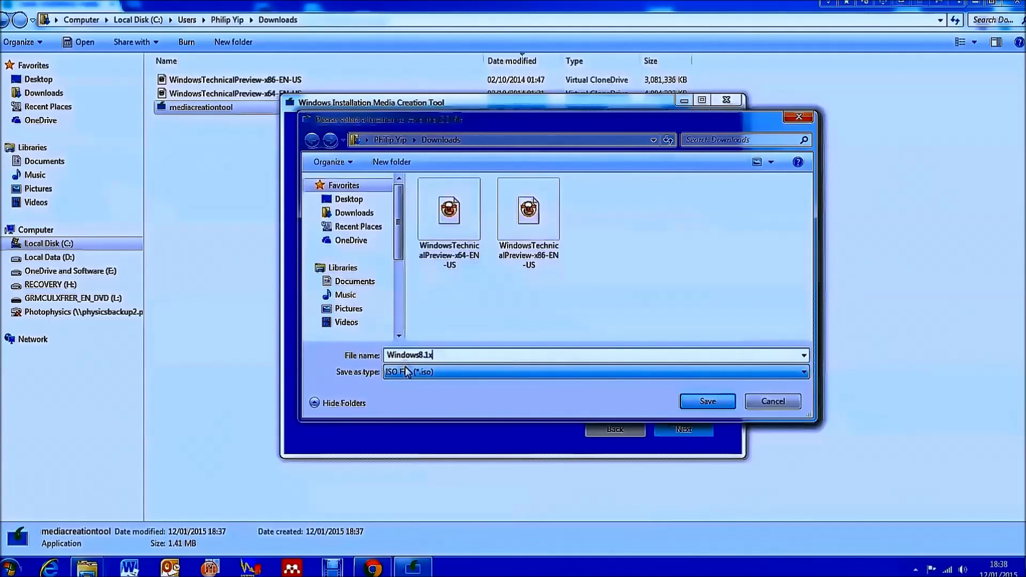
pyautogui.write('64Professional')
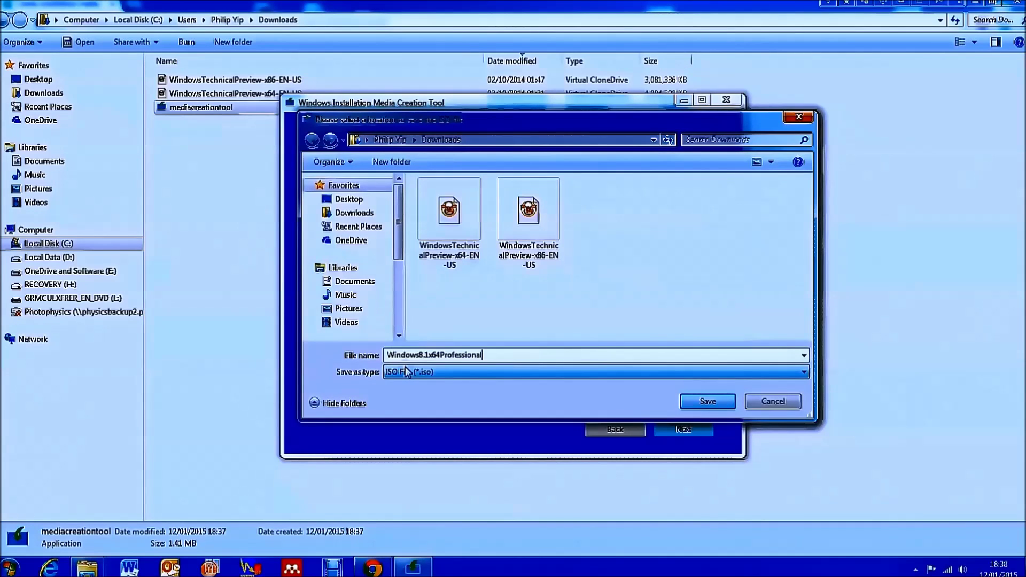
pyautogui.press('Return')
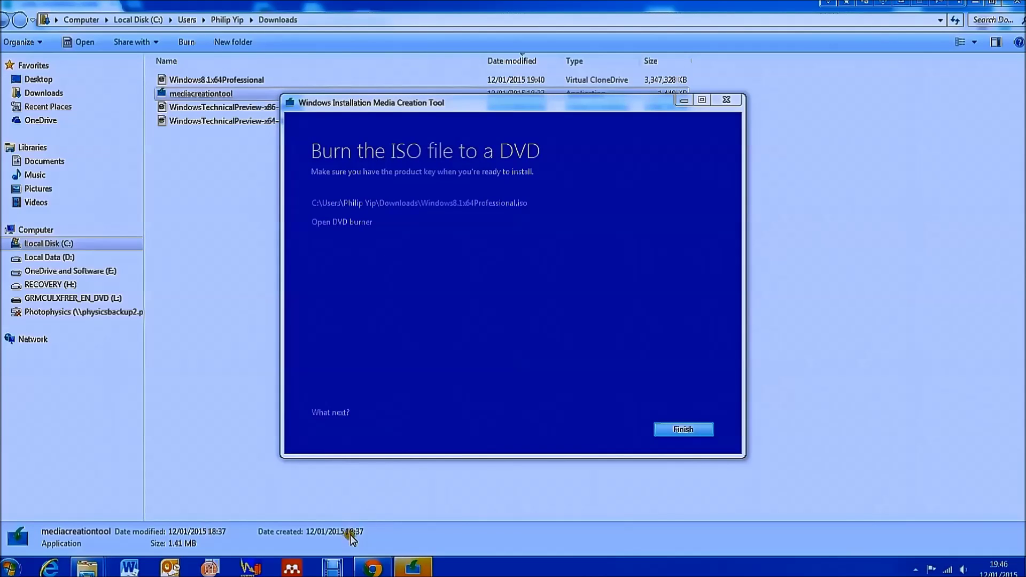
pyautogui.click(704, 431)
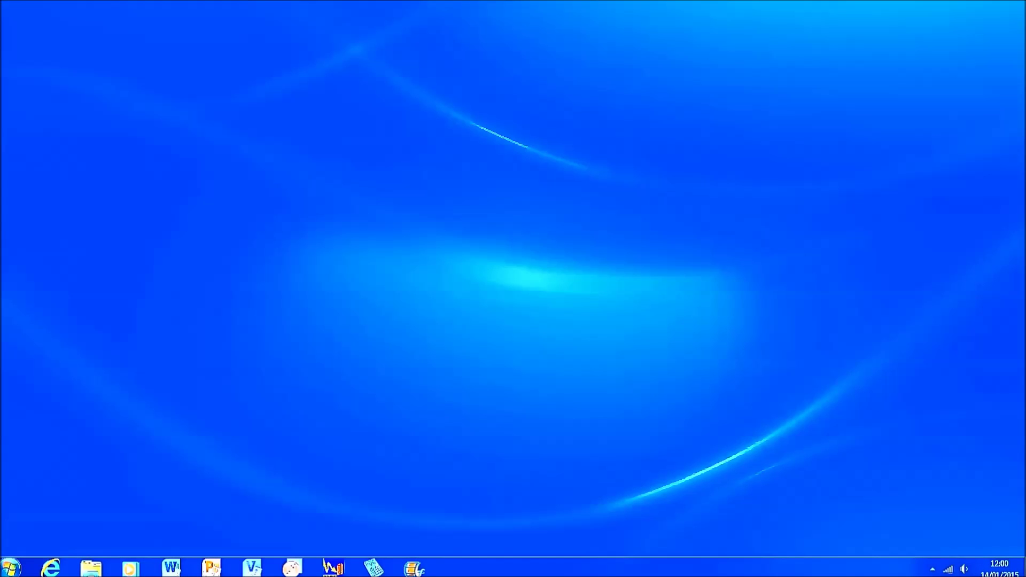
# Go to rufus.akeo.ie in Internet Explorer and save the rufus-1.4.12.exe installer.
pyautogui.click(66, 571)
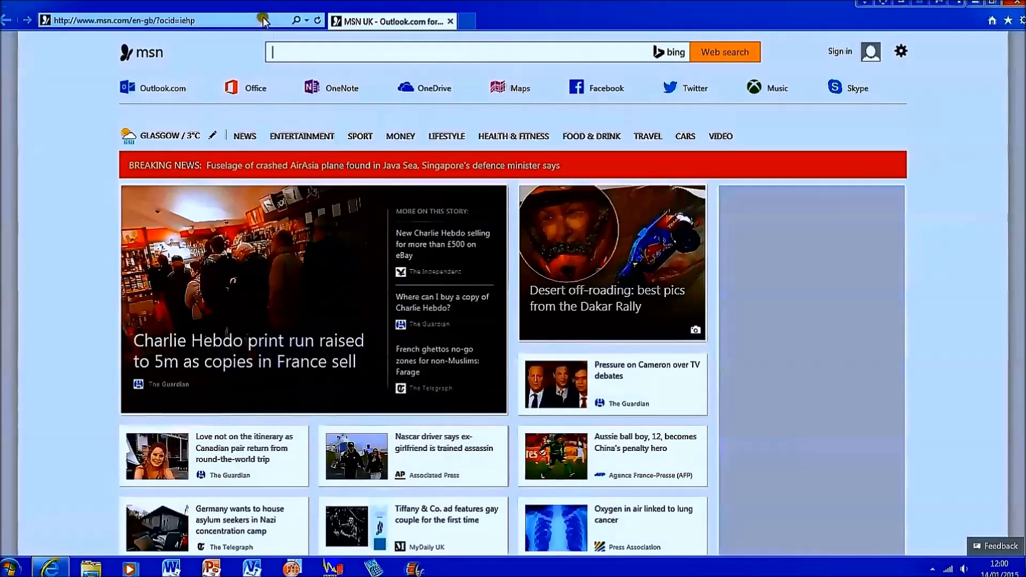
pyautogui.click(263, 19)
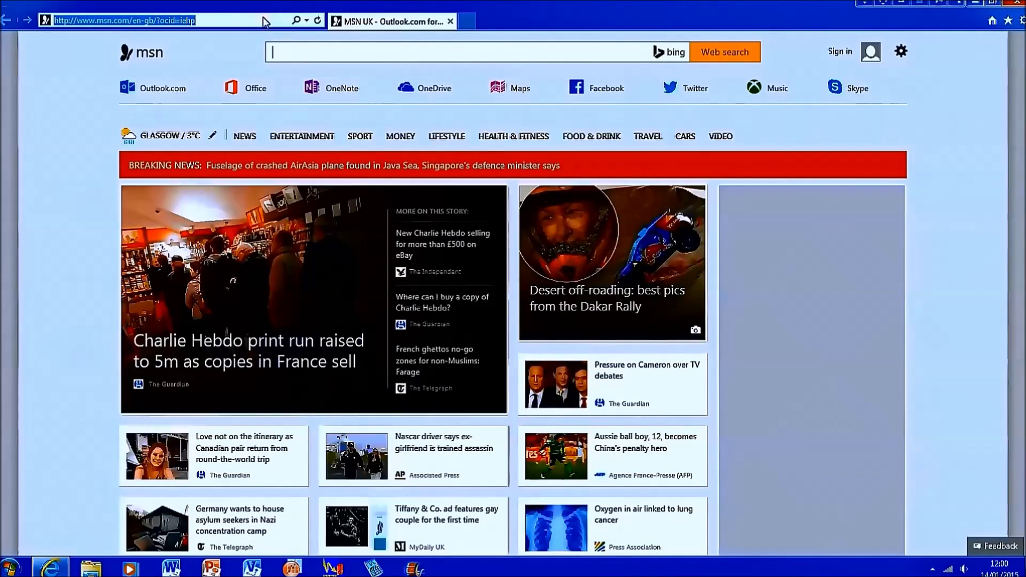
pyautogui.write('rufus.akeo.ie/')
pyautogui.press('Return')
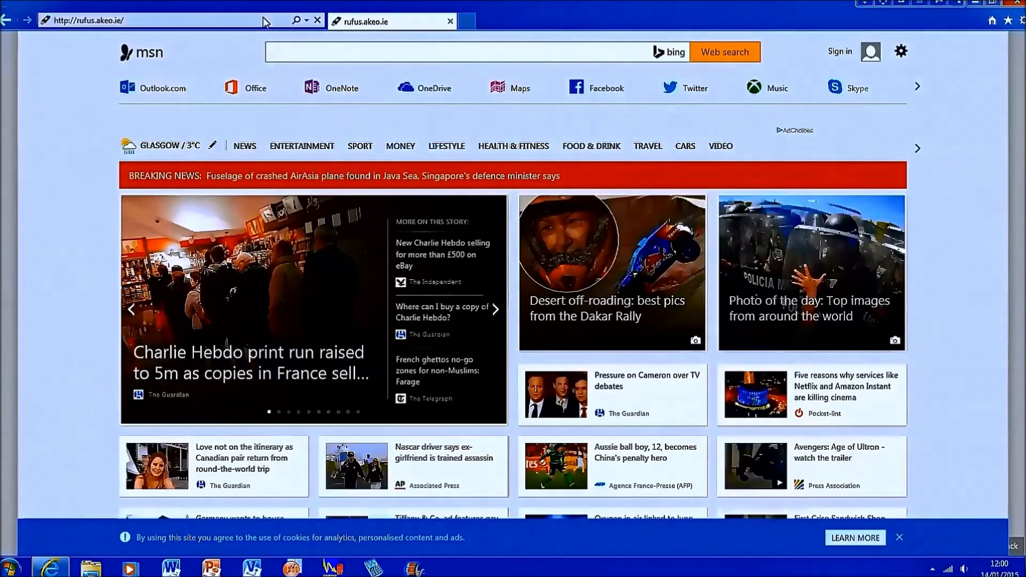
pyautogui.scroll(-6, 413, 289)
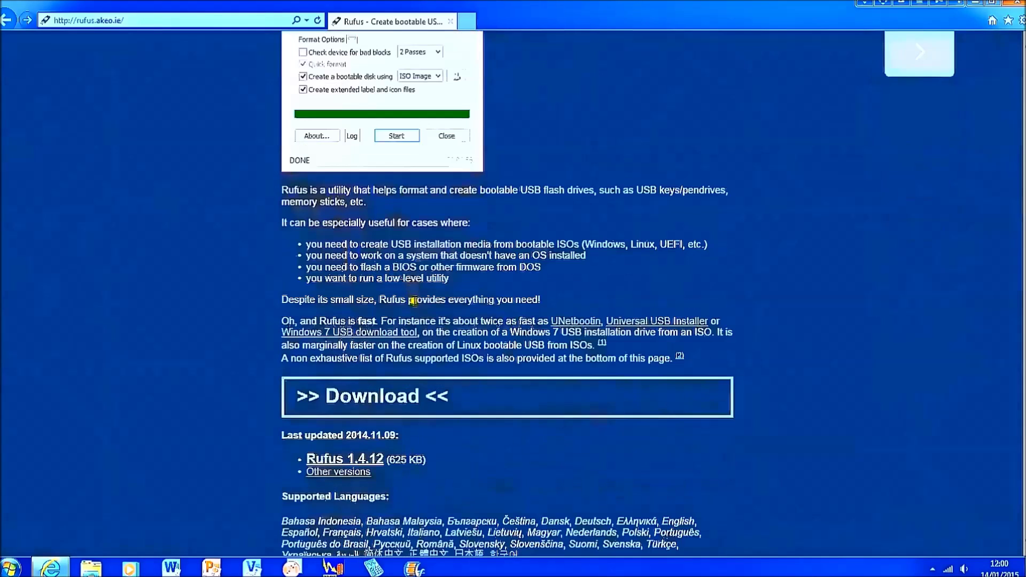
pyautogui.click(356, 456)
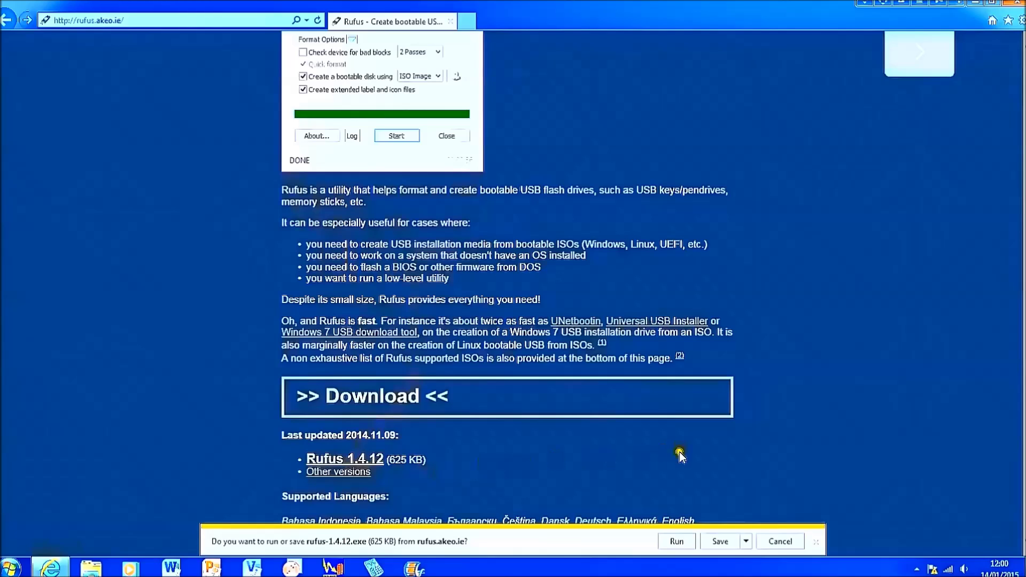
pyautogui.click(714, 545)
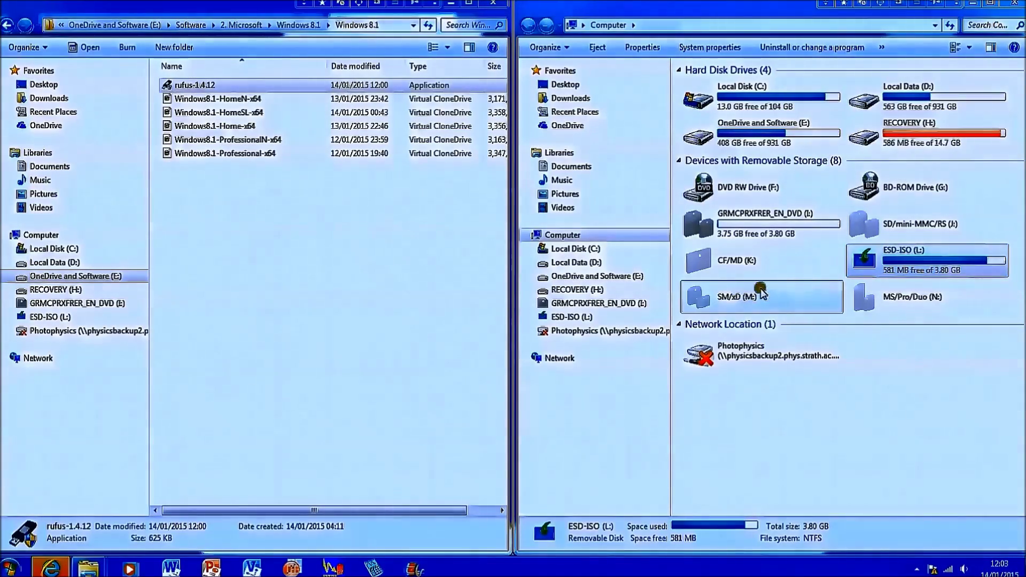
# Launch Rufus on ESD-ISO (L:), keep MBR for BIOS or UEFI, and browse for an ISO.
pyautogui.doubleClick(853, 275)
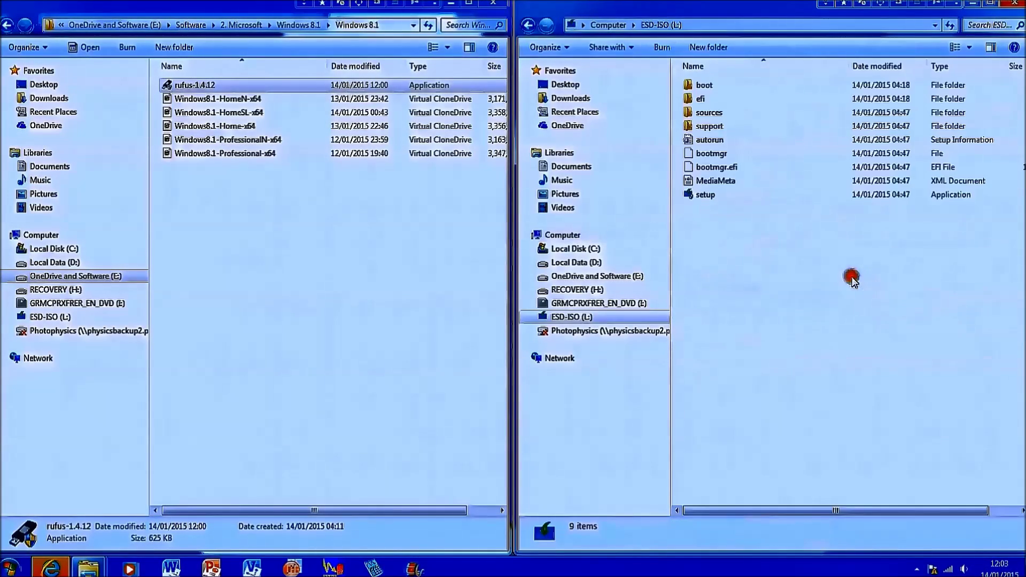
pyautogui.click(530, 27)
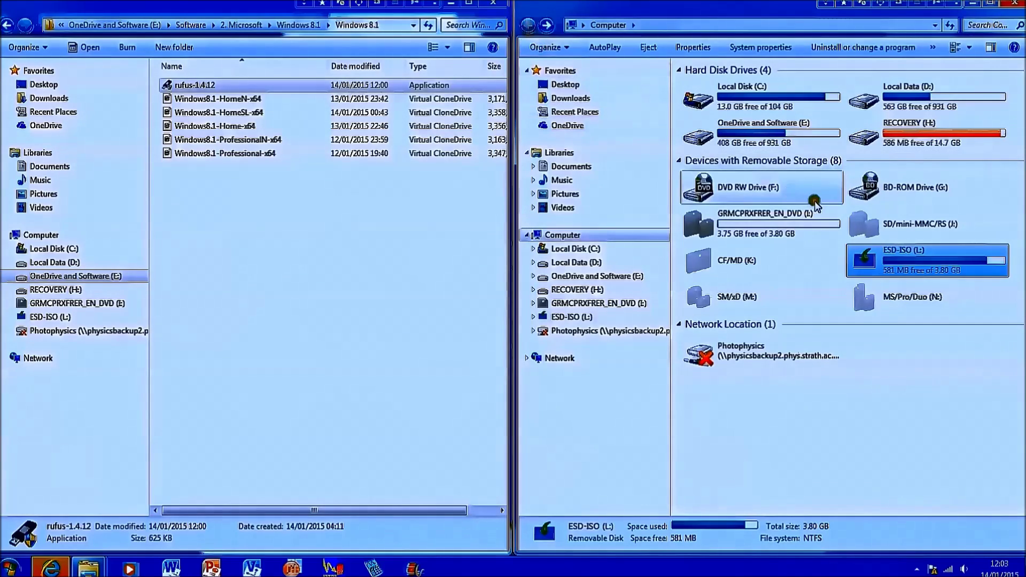
pyautogui.click(184, 85)
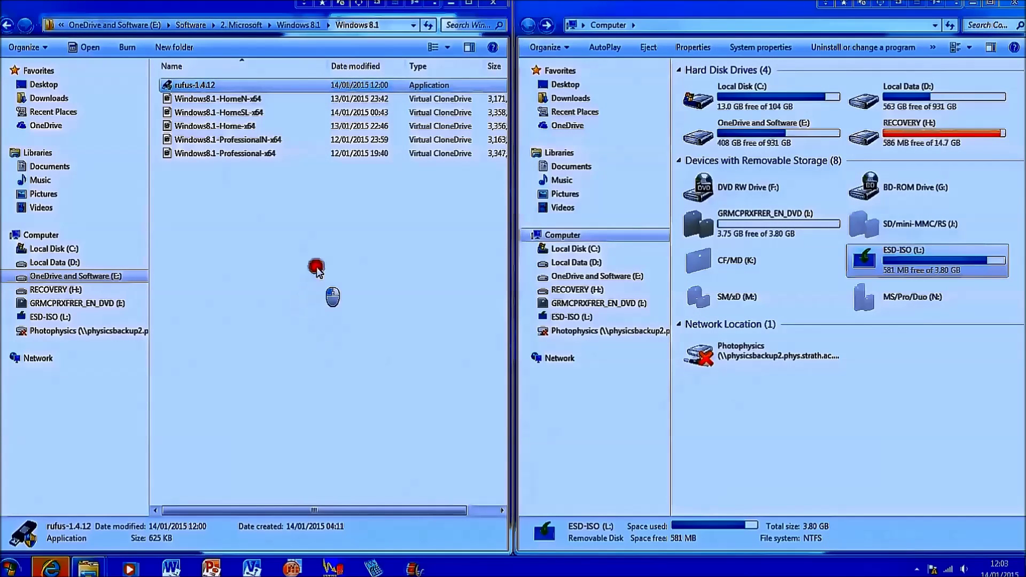
pyautogui.moveTo(744, 178); pyautogui.dragTo(190, 180)
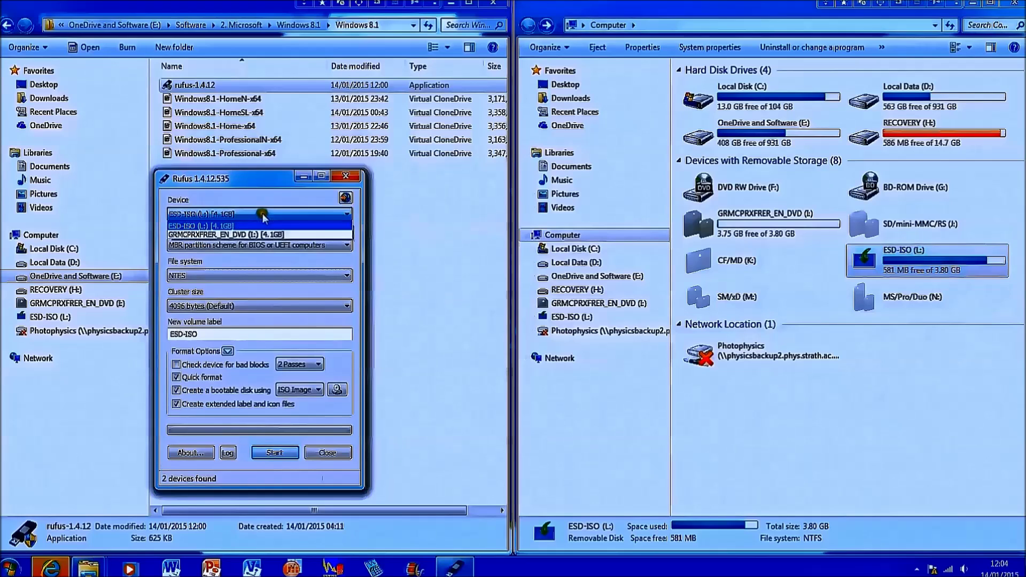
pyautogui.click(267, 245)
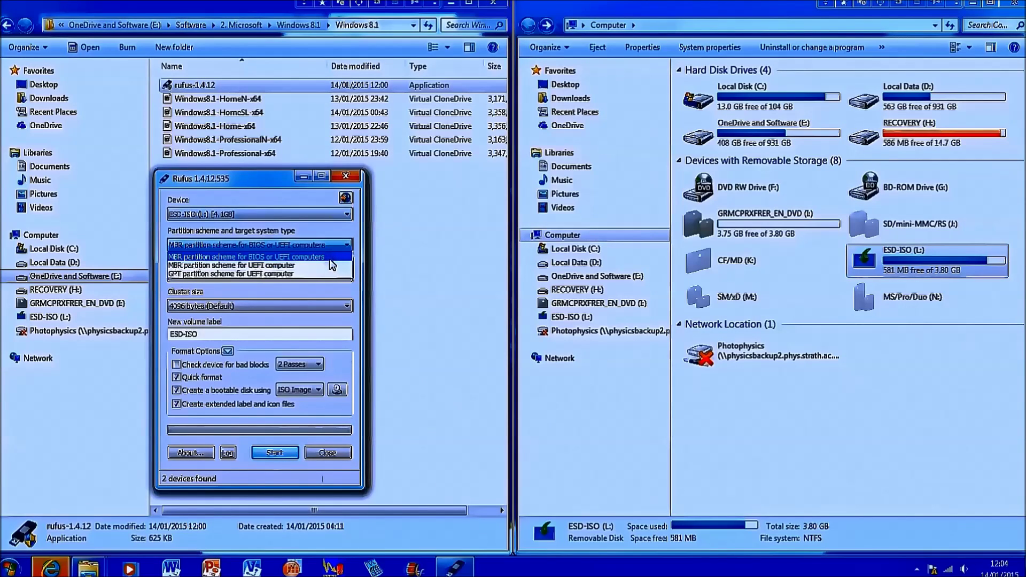
pyautogui.click(329, 258)
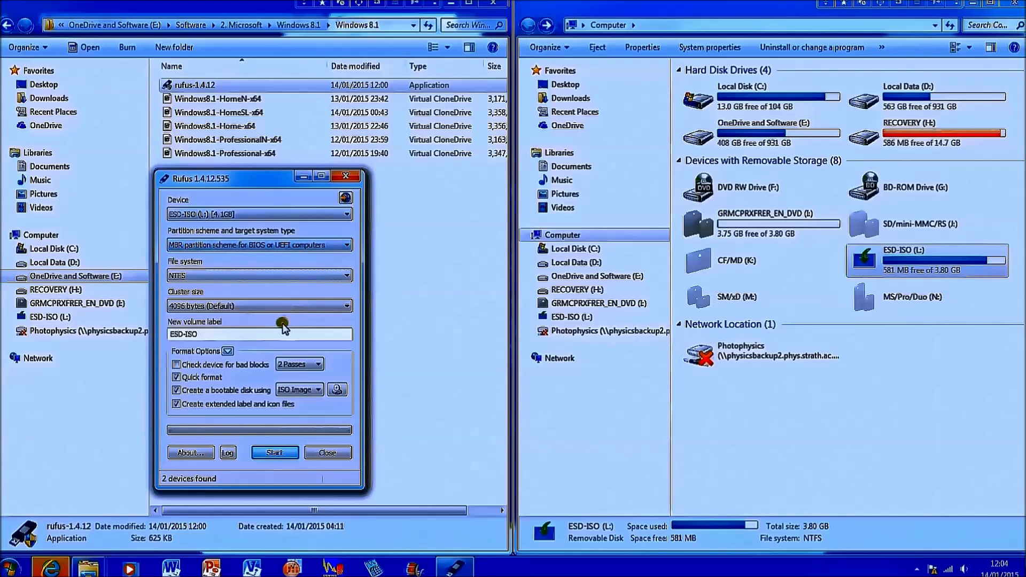
pyautogui.click(341, 393)
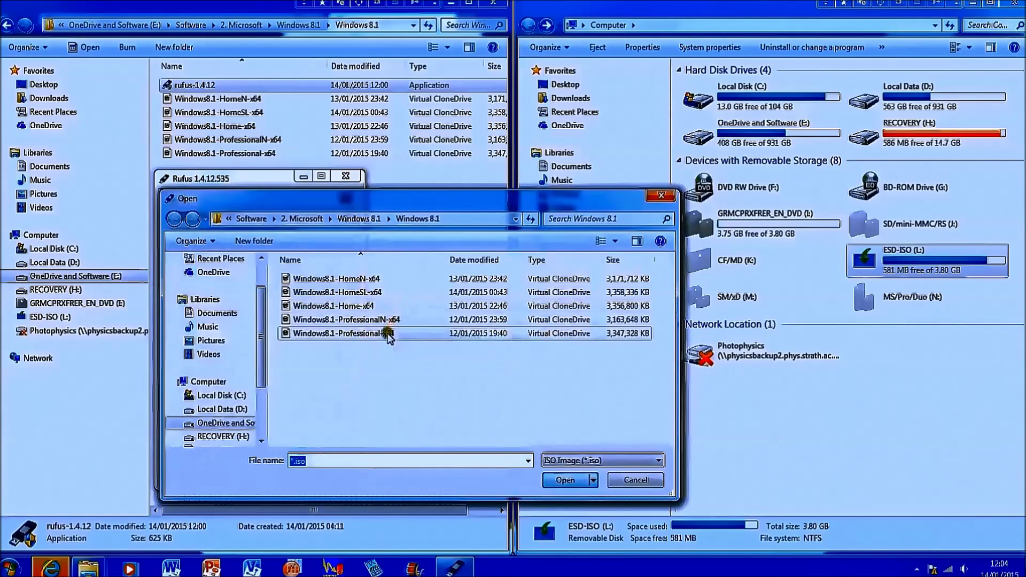
# Write Windows8.1-Professional-x64 to ESD-ISO (L:), confirming the erase, until Rufus reports DONE.
pyautogui.doubleClick(389, 335)
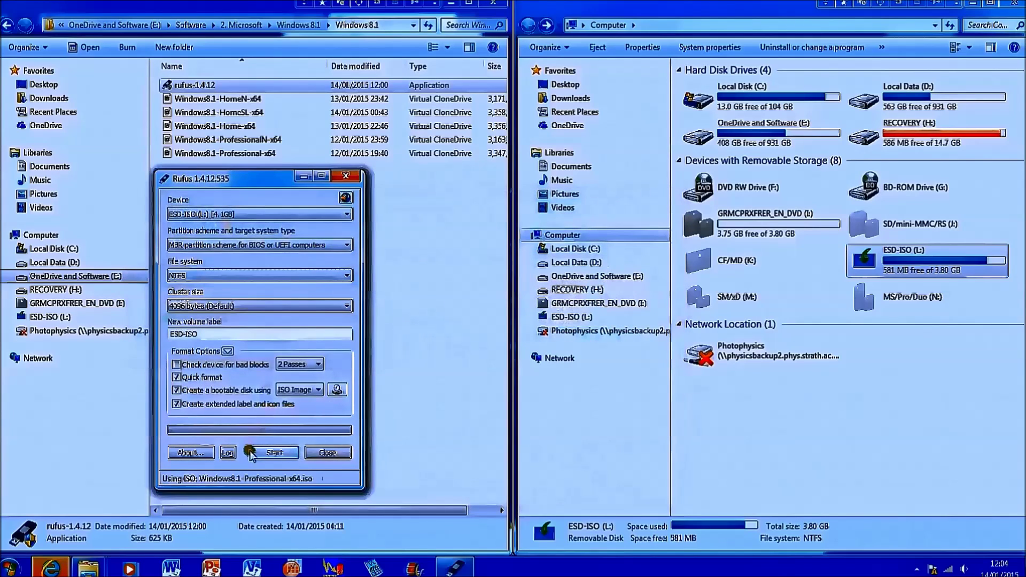
pyautogui.click(272, 453)
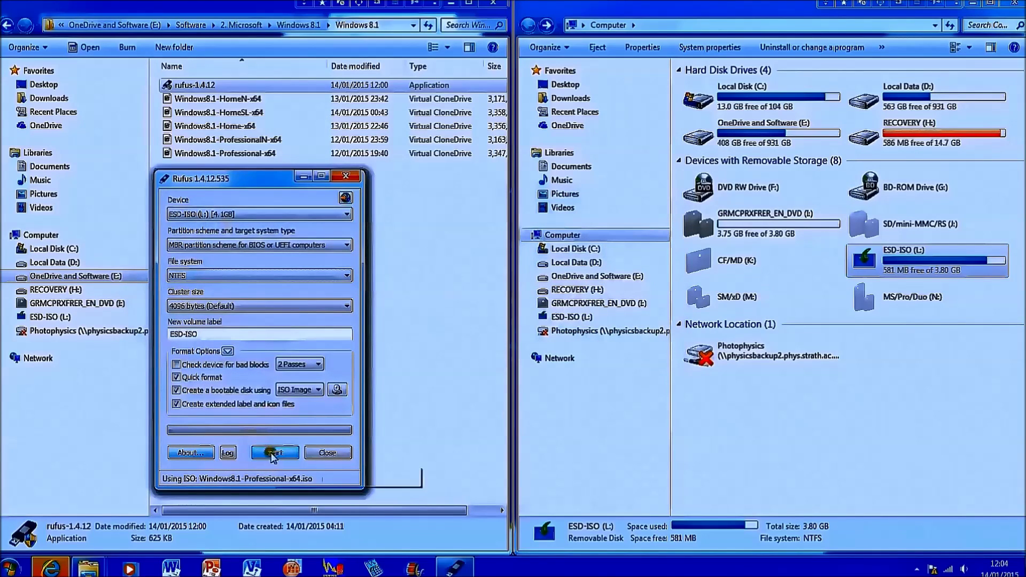
pyautogui.click(569, 334)
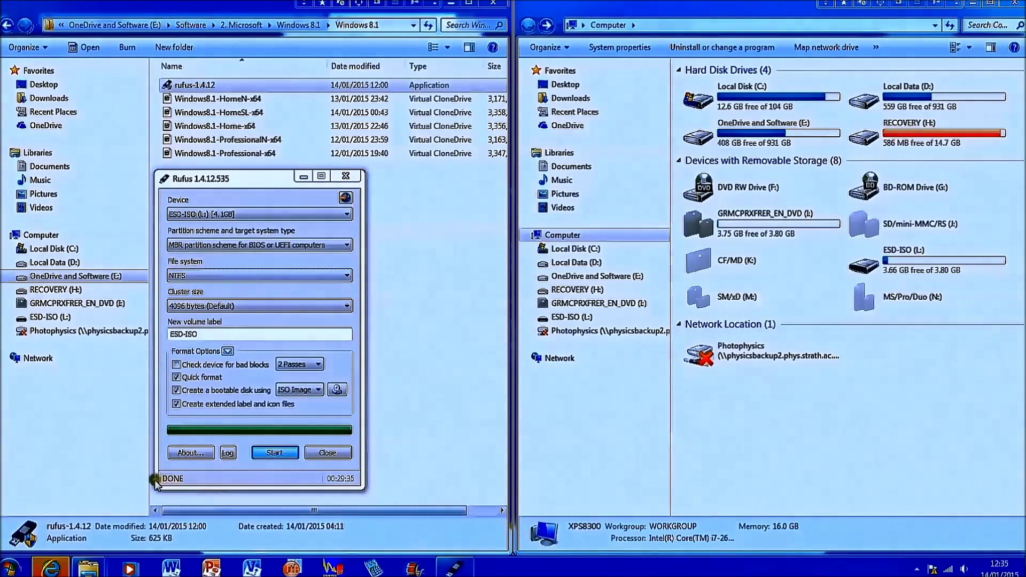
# Check ESD-ISO (L:) holds boot, sources and setup files, return to Computer, and close Rufus.
pyautogui.doubleClick(887, 261)
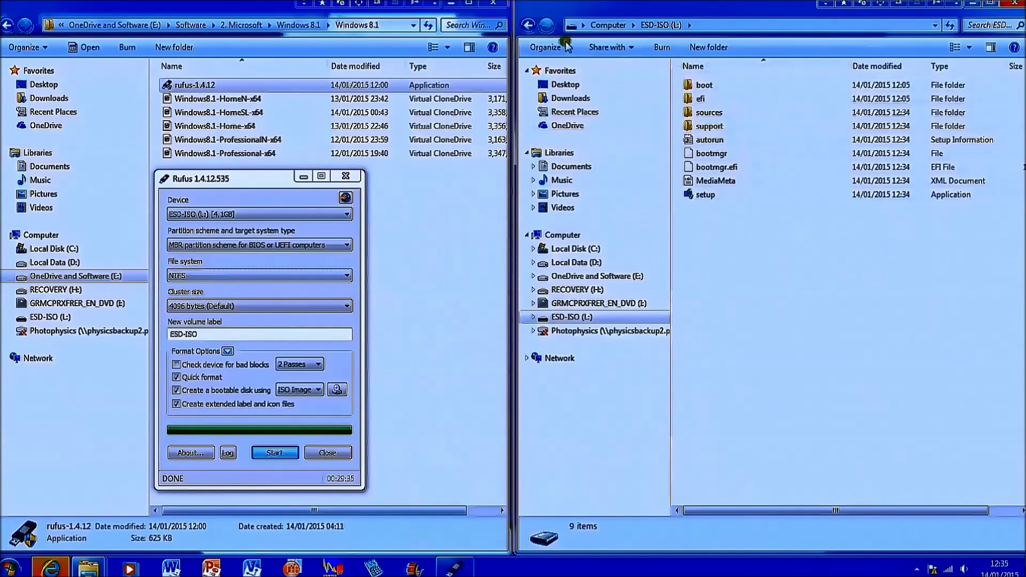
pyautogui.click(528, 25)
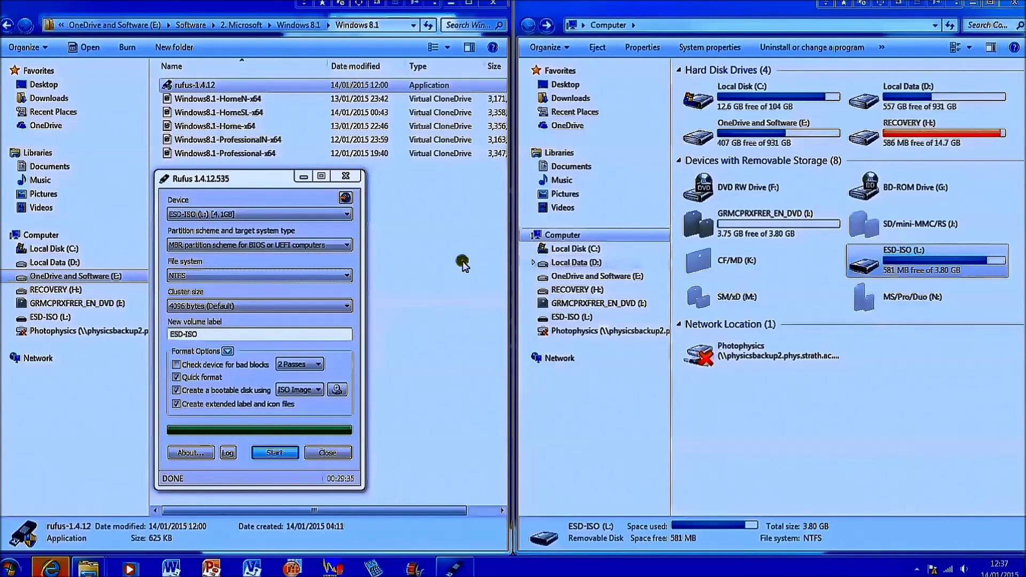
pyautogui.click(327, 452)
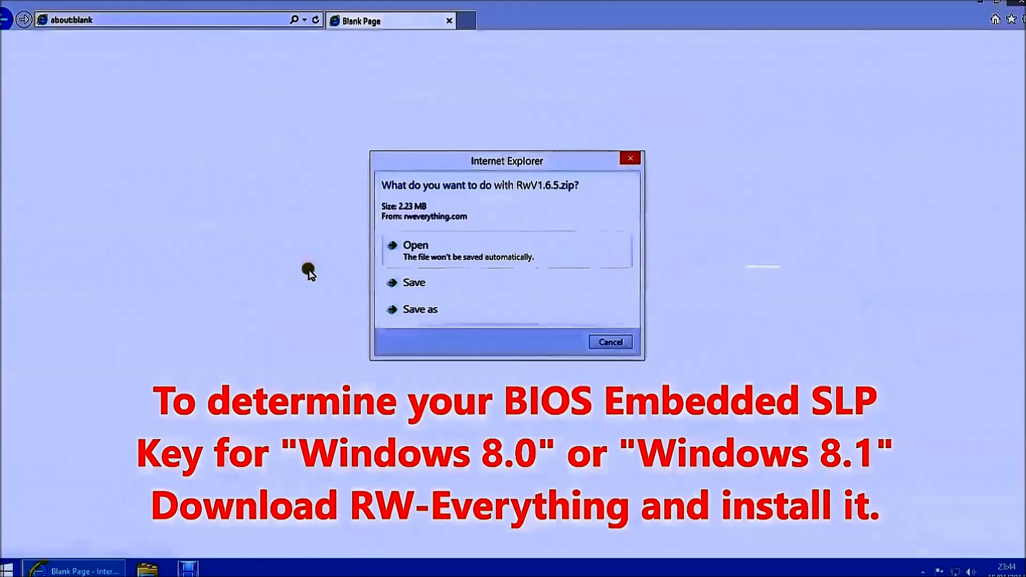
# Save RwV1.6.5.zip to the Desktop via Save as.
pyautogui.click(455, 310)
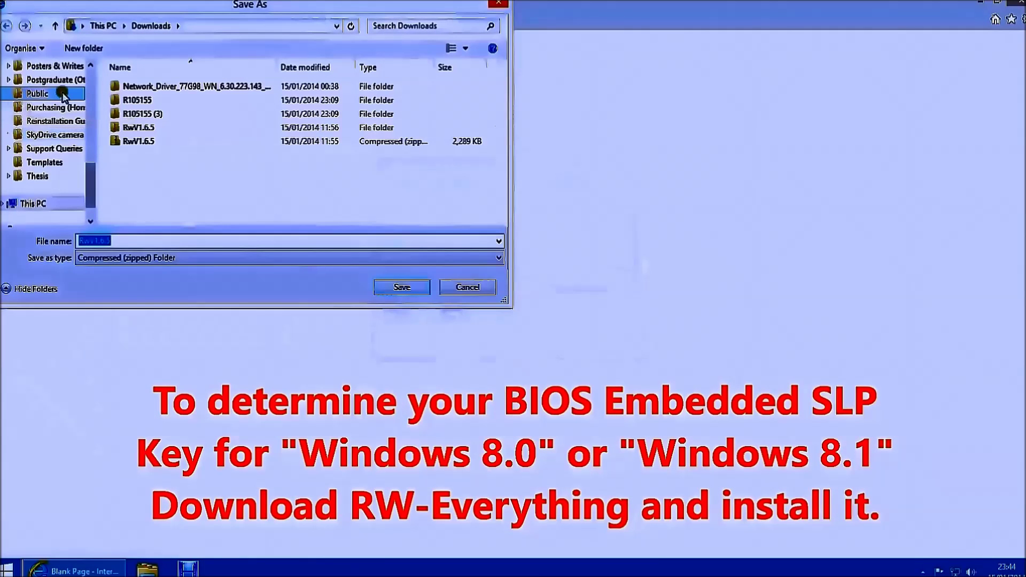
pyautogui.scroll(5, 95, 91)
pyautogui.scroll(5, 95, 90)
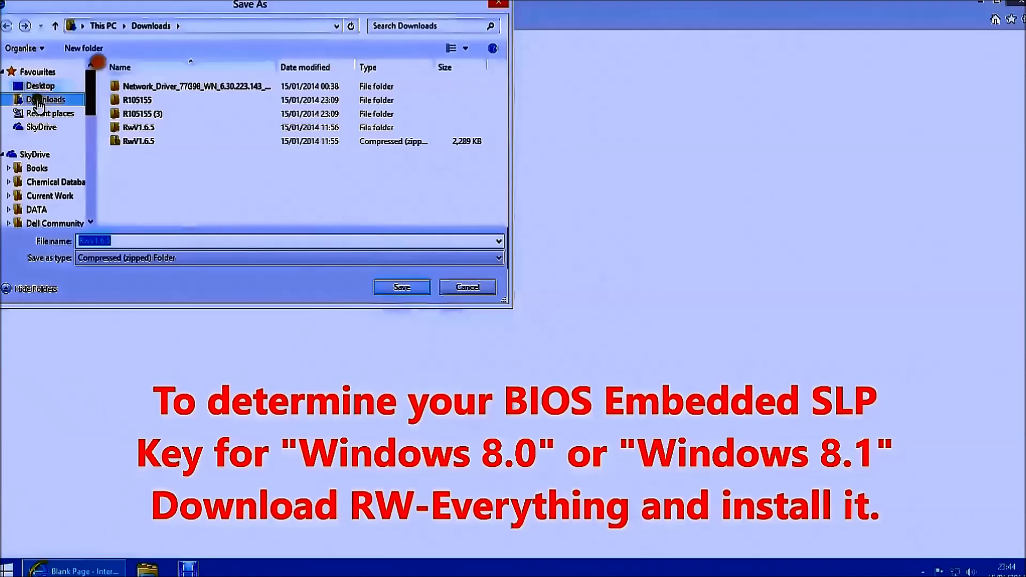
pyautogui.click(40, 88)
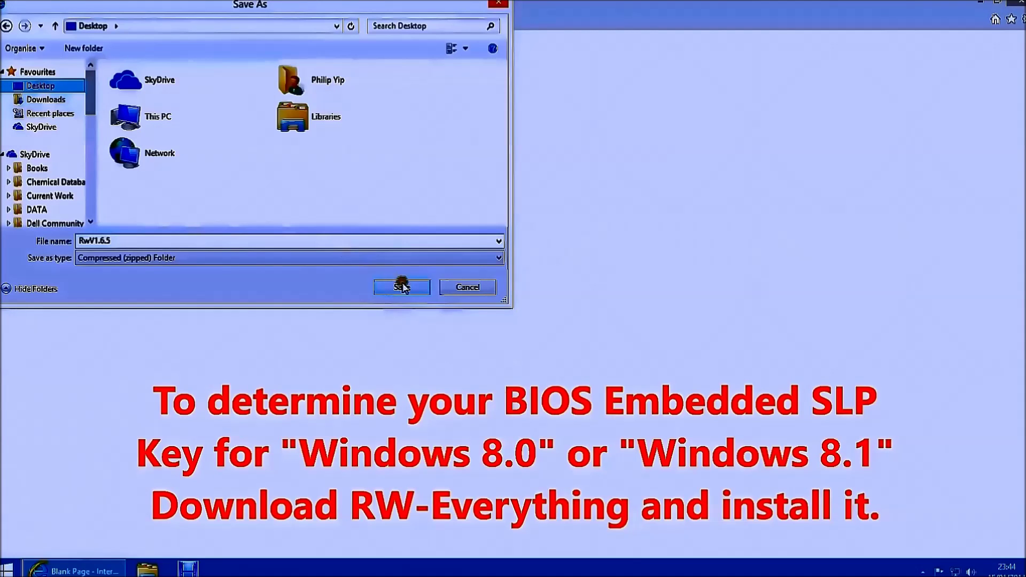
pyautogui.click(402, 287)
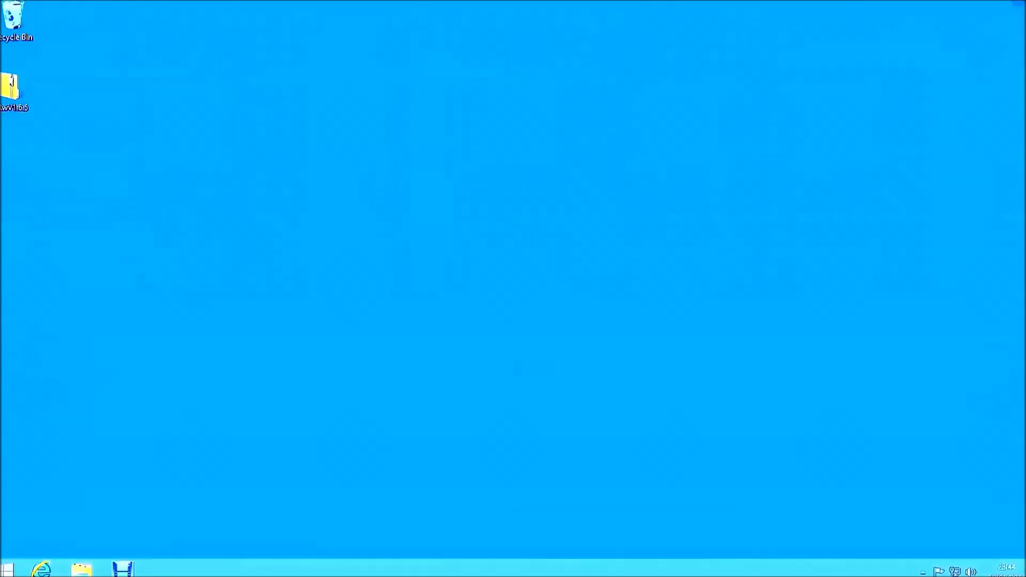
# Extract RwV1.6.5.zip to the Desktop and open its Win32 folder showing SetupRw.
pyautogui.rightClick(6, 98)
pyautogui.click(47, 125)
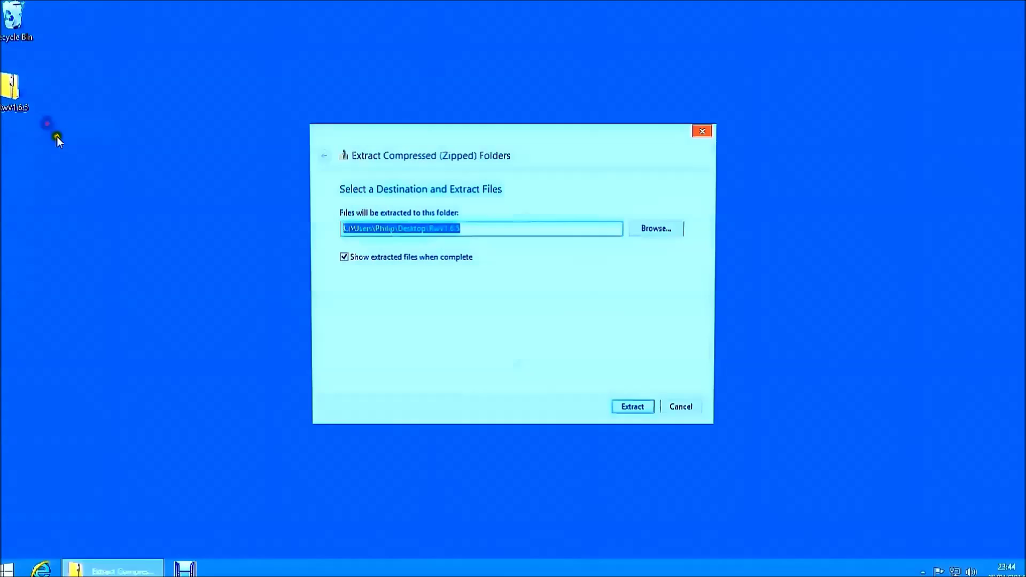
pyautogui.click(631, 411)
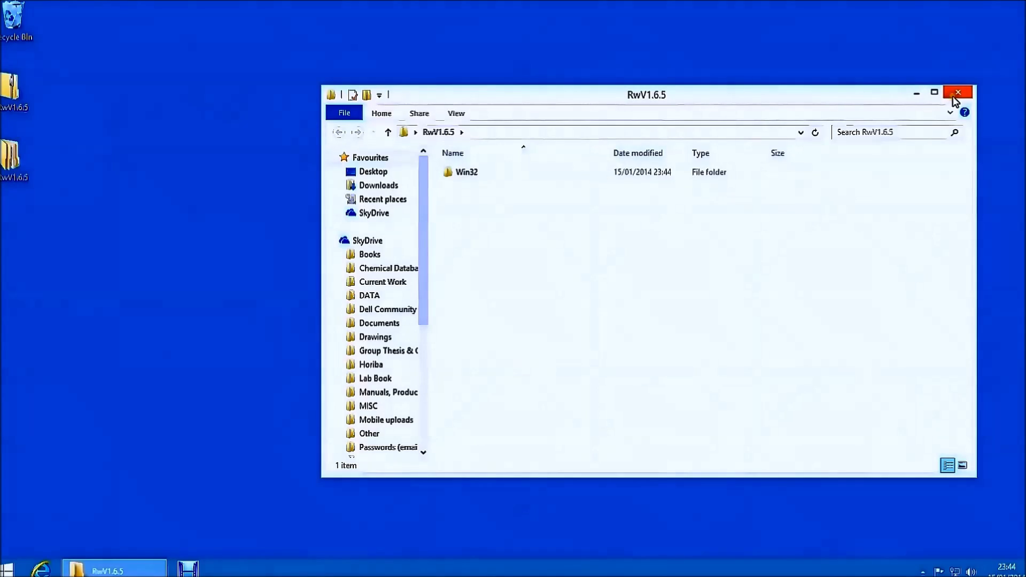
pyautogui.click(954, 99)
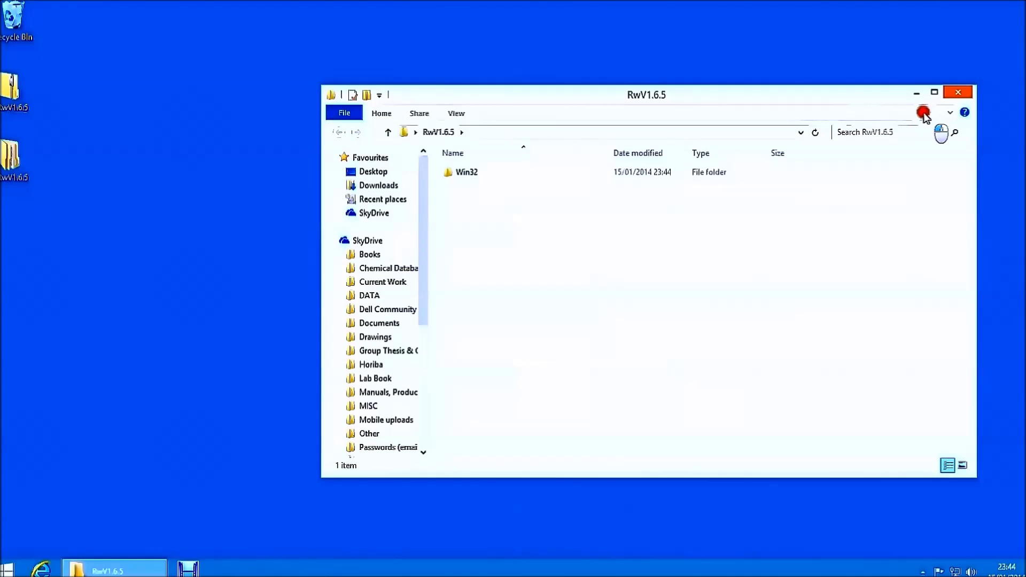
pyautogui.click(517, 182)
pyautogui.doubleClick(517, 172)
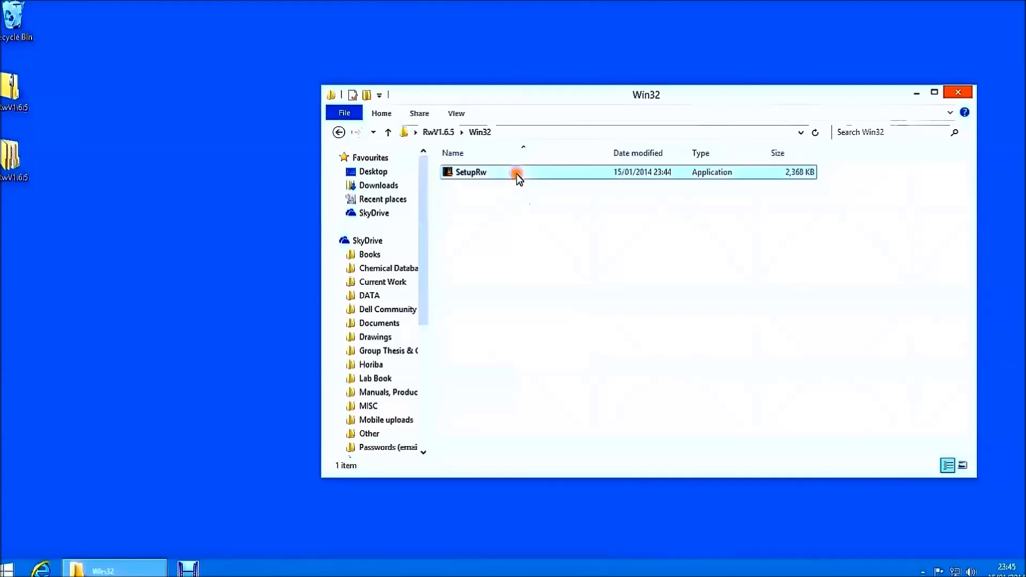
# Install RW-Everything v1.6.5 to C:\Program Files (x86)\RW-Everything with default settings and launch it.
pyautogui.click(518, 171)
pyautogui.doubleClick(467, 172)
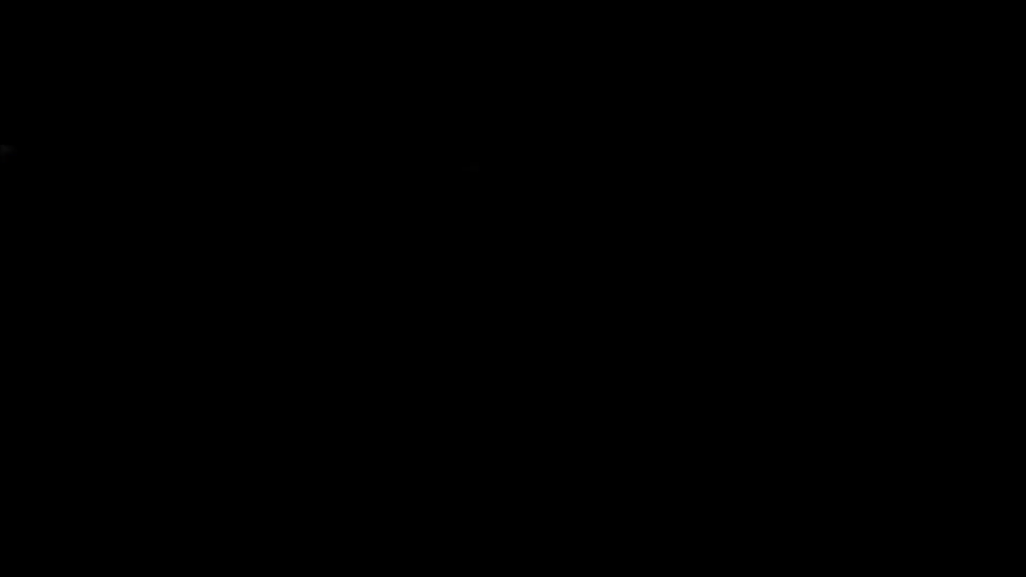
pyautogui.click(572, 313)
pyautogui.click(581, 387)
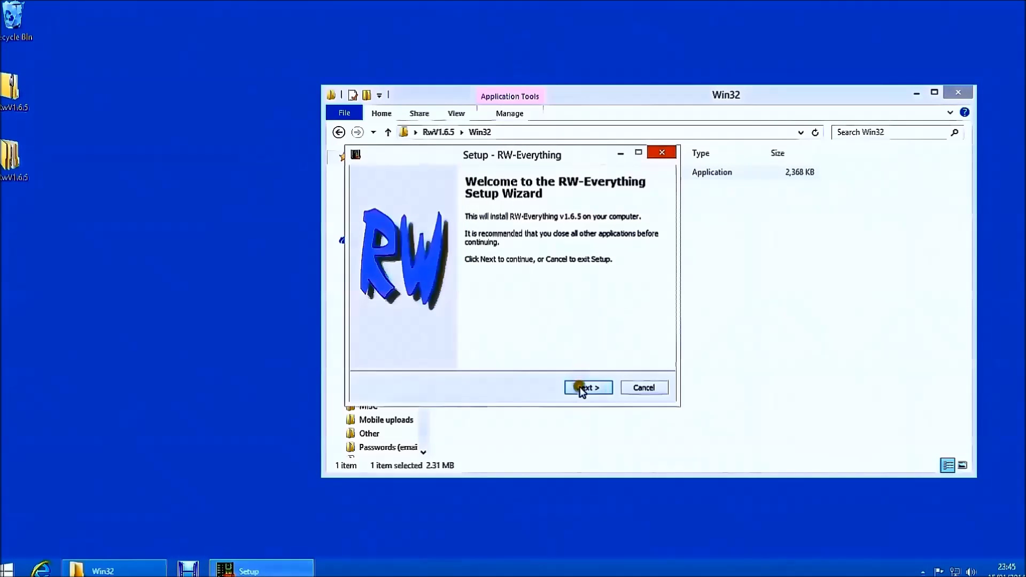
pyautogui.click(582, 387)
pyautogui.click(582, 387)
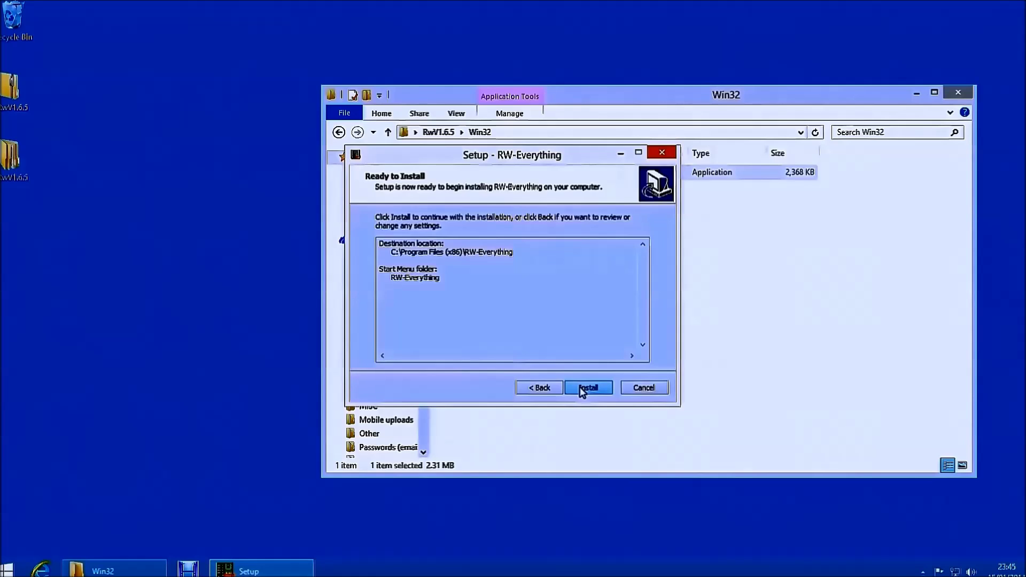
pyautogui.click(581, 388)
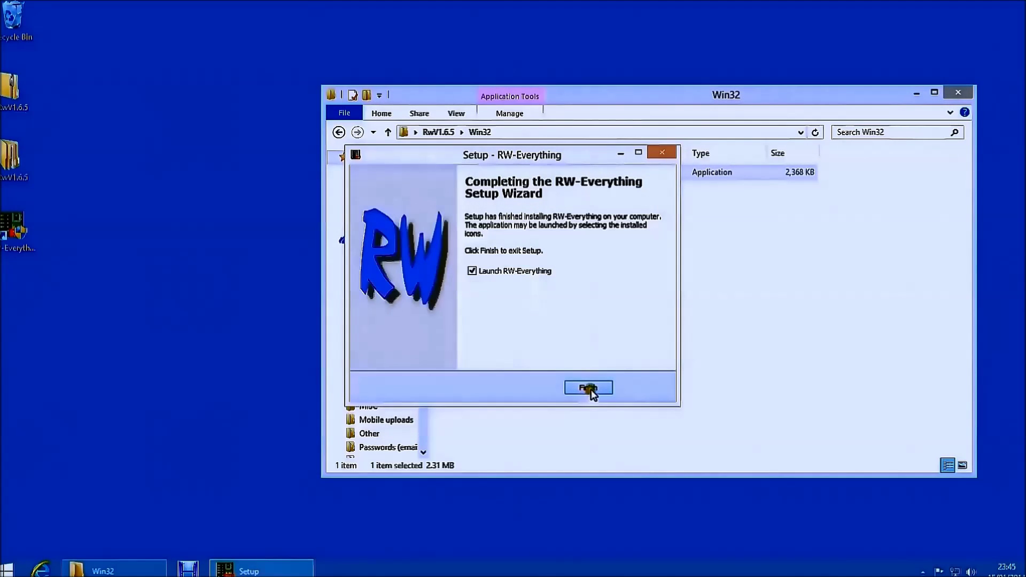
pyautogui.click(591, 390)
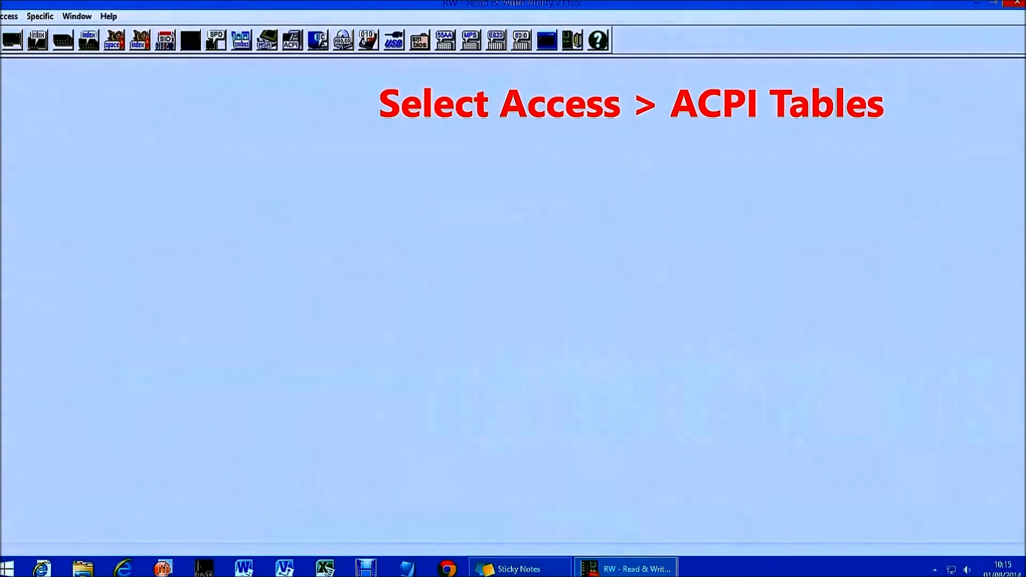
# Choose Access > ACPI Tables in RW-Everything to read the MSDM product key.
pyautogui.click(7, 16)
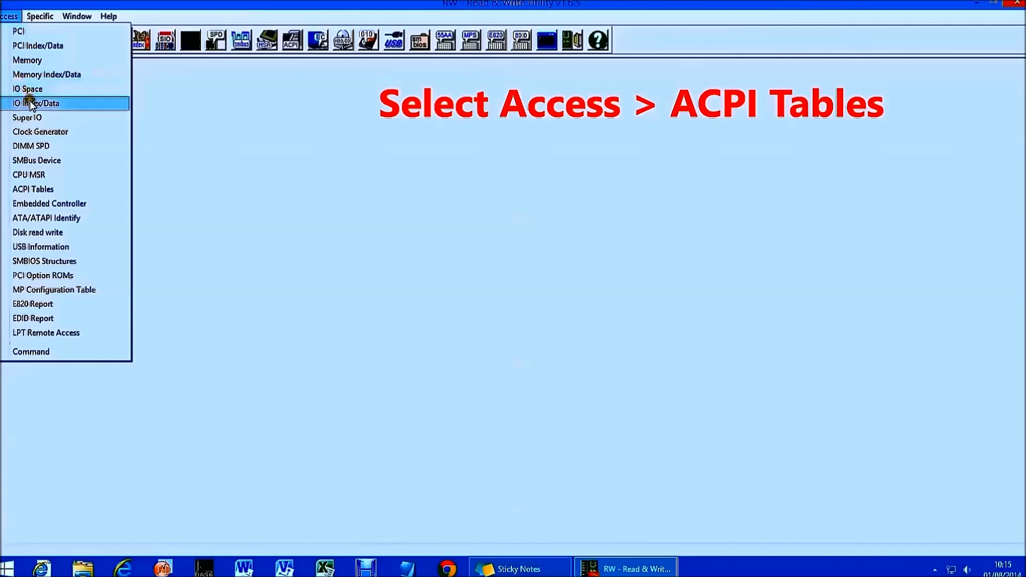
pyautogui.click(28, 190)
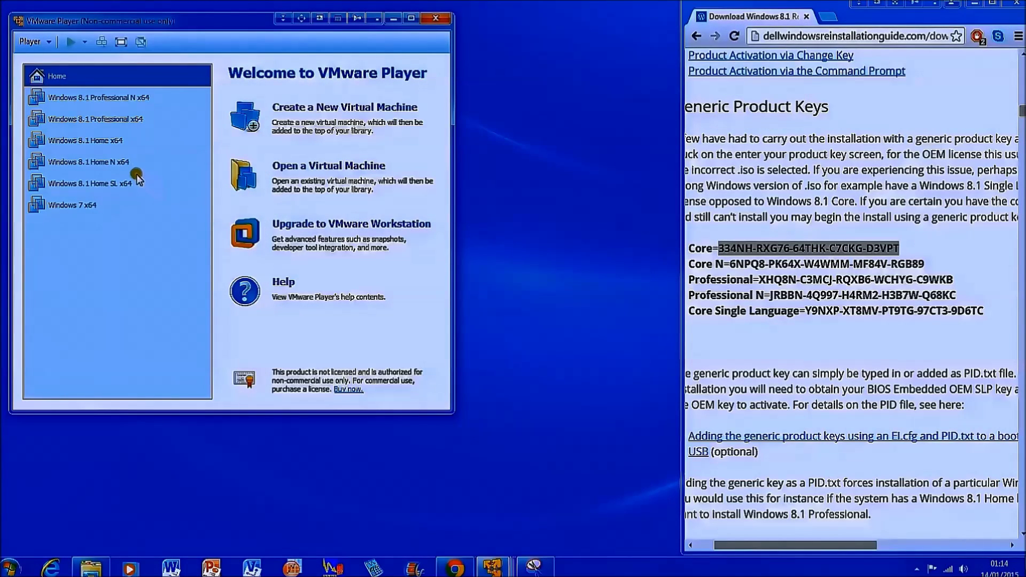
# Power on the Windows 8.1 Home x64 VM and move its window to the top-left.
pyautogui.click(127, 142)
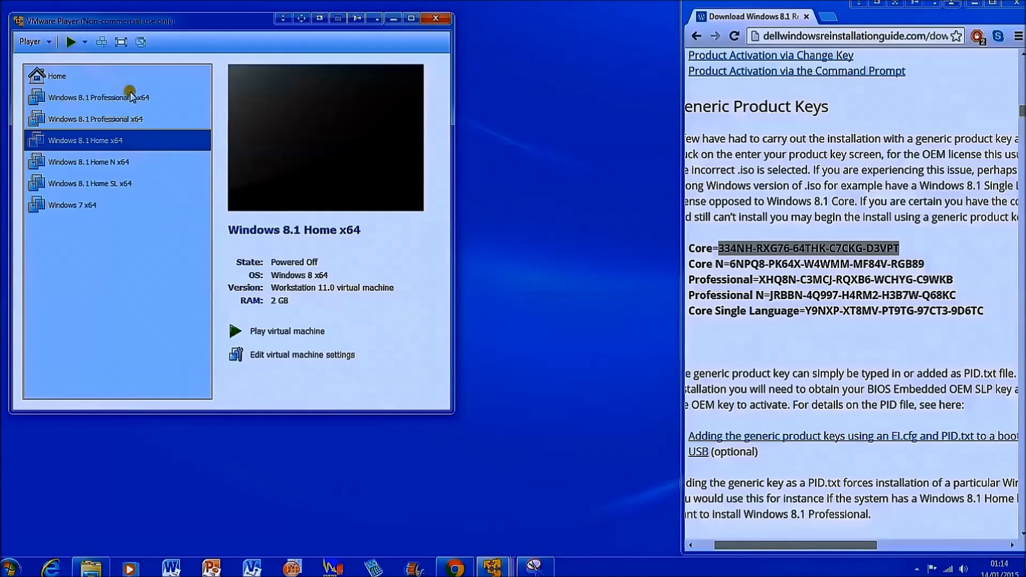
pyautogui.hotkey('ctrl', 'b')
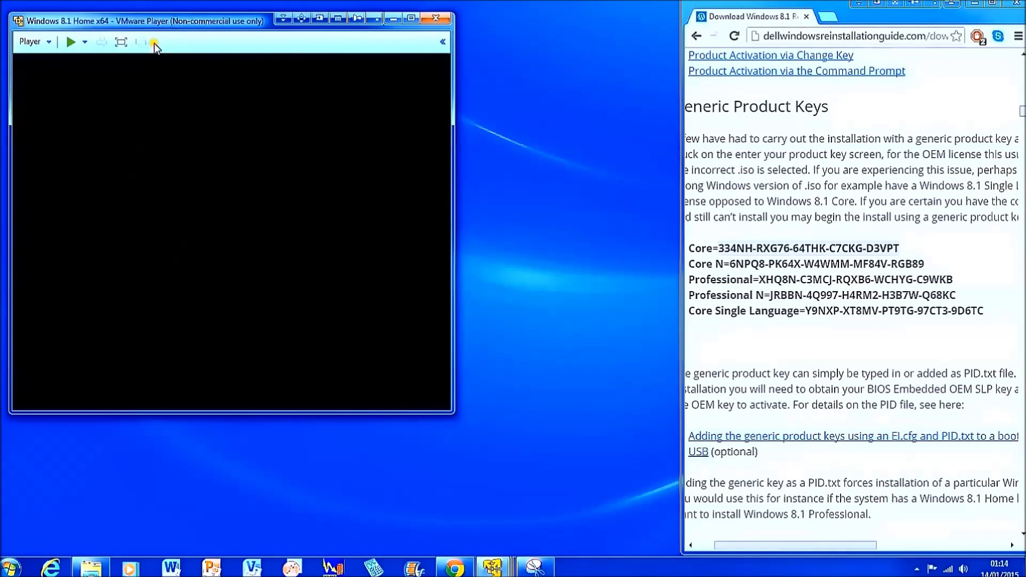
pyautogui.moveTo(143, 22); pyautogui.dragTo(133, 14)
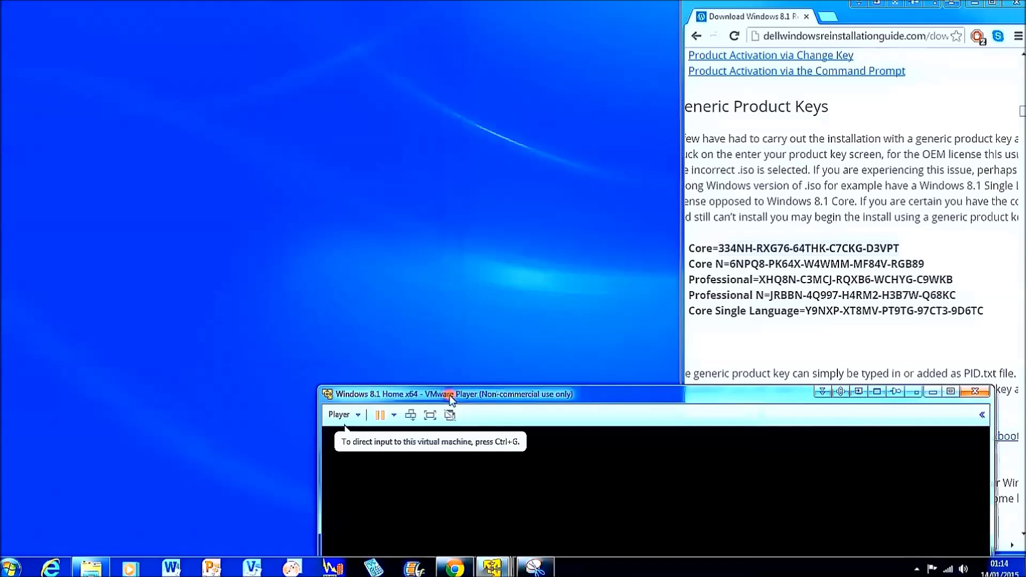
pyautogui.moveTo(433, 396); pyautogui.dragTo(115, 7)
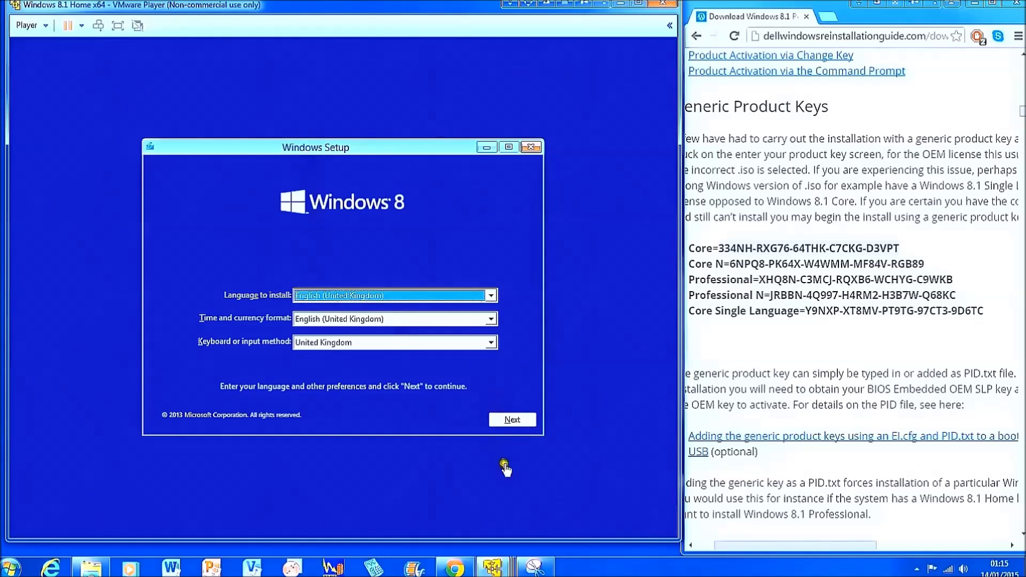
# Submit the generic Core key in Setup and highlight the edition name in the licence terms.
pyautogui.click(501, 417)
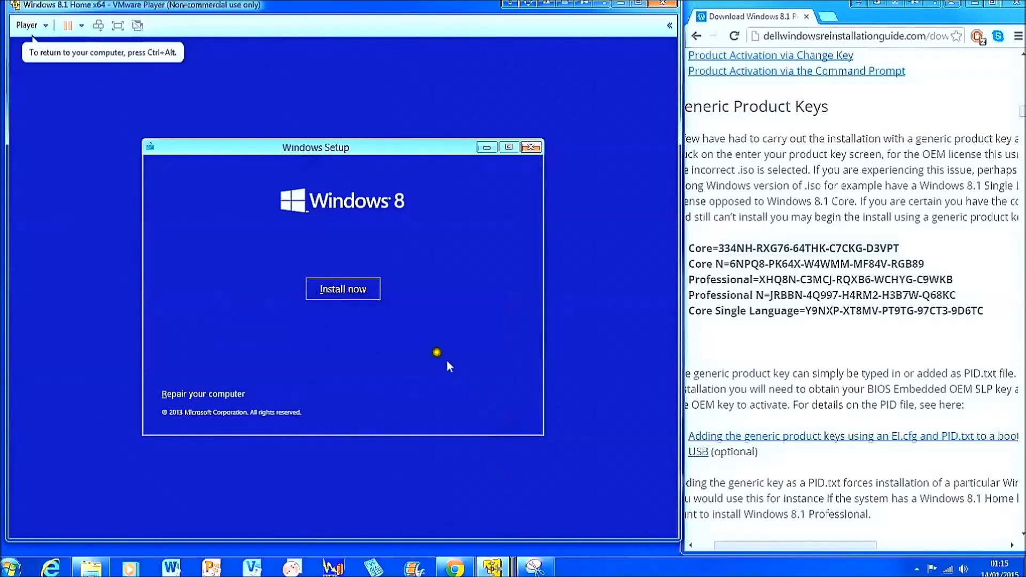
pyautogui.click(343, 290)
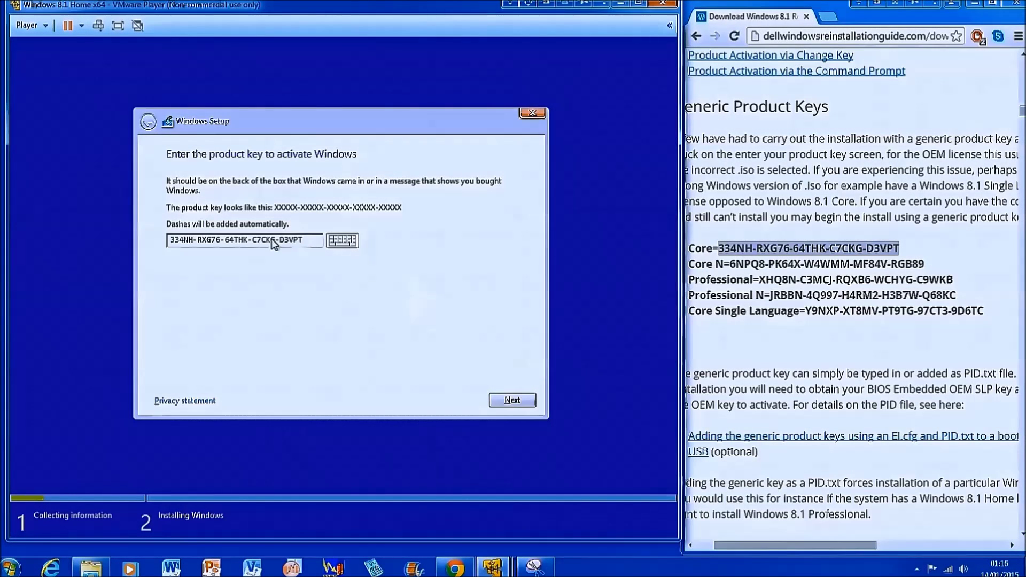
pyautogui.click(514, 402)
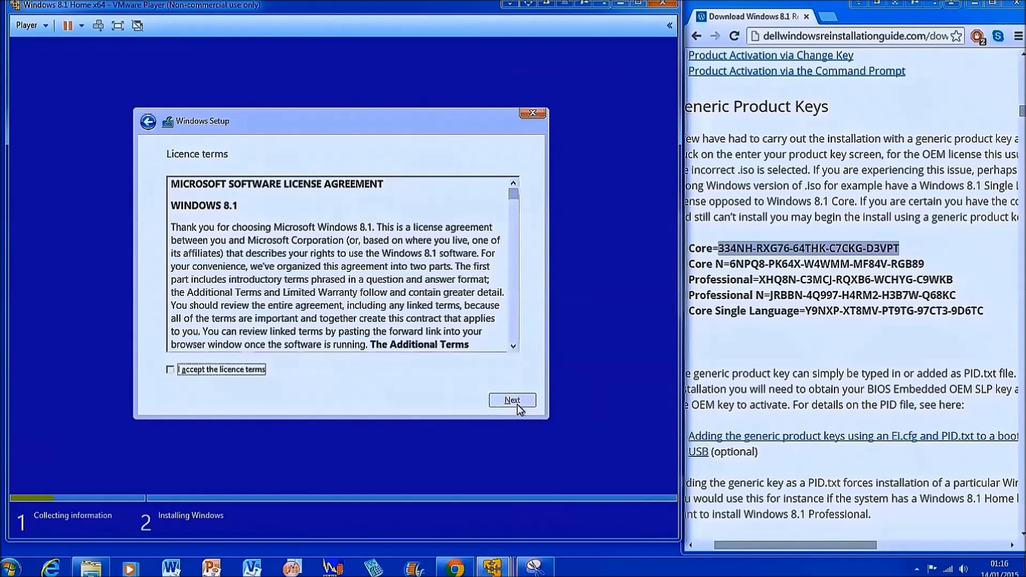
pyautogui.moveTo(245, 205); pyautogui.dragTo(170, 207)
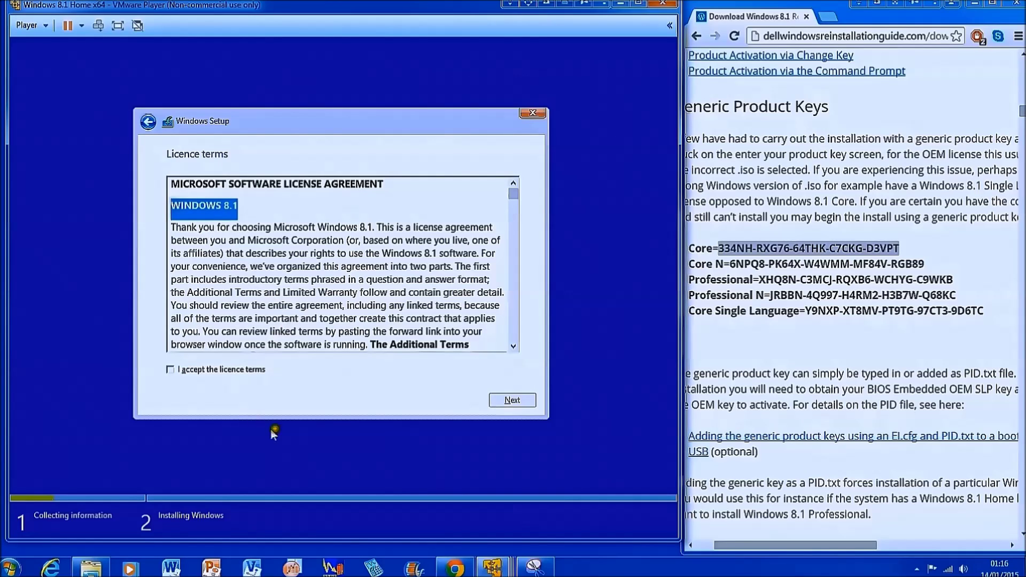
pyautogui.click(148, 122)
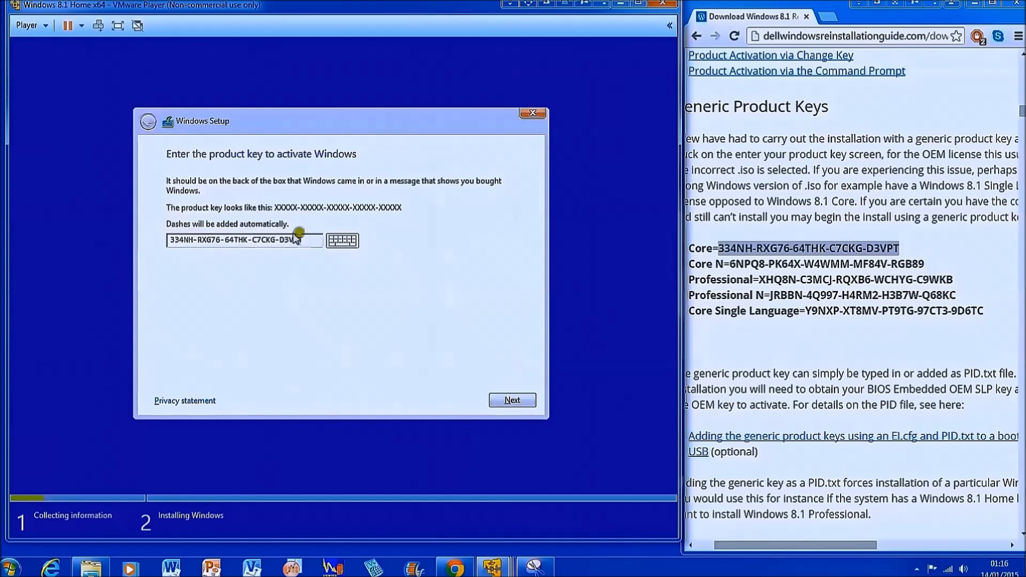
pyautogui.moveTo(316, 241); pyautogui.dragTo(158, 243)
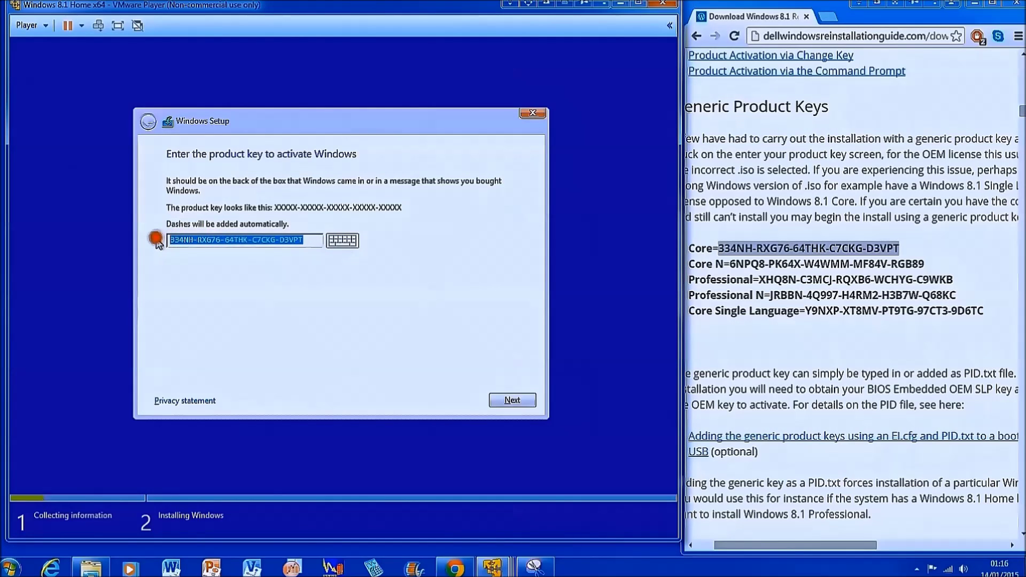
pyautogui.write('6NPQ8-PK64X-W4WMM-MF84V-RGB89')
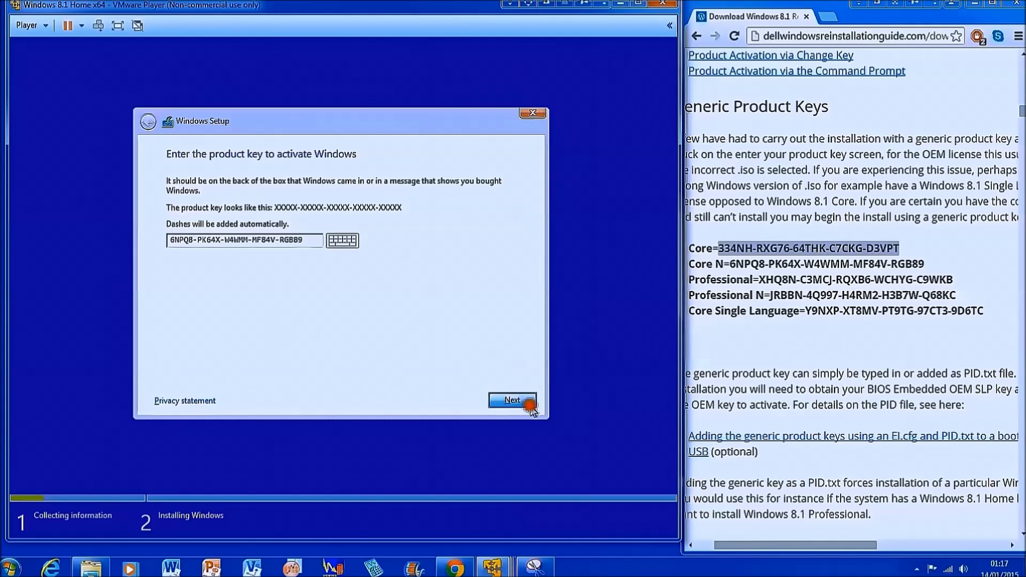
pyautogui.click(512, 396)
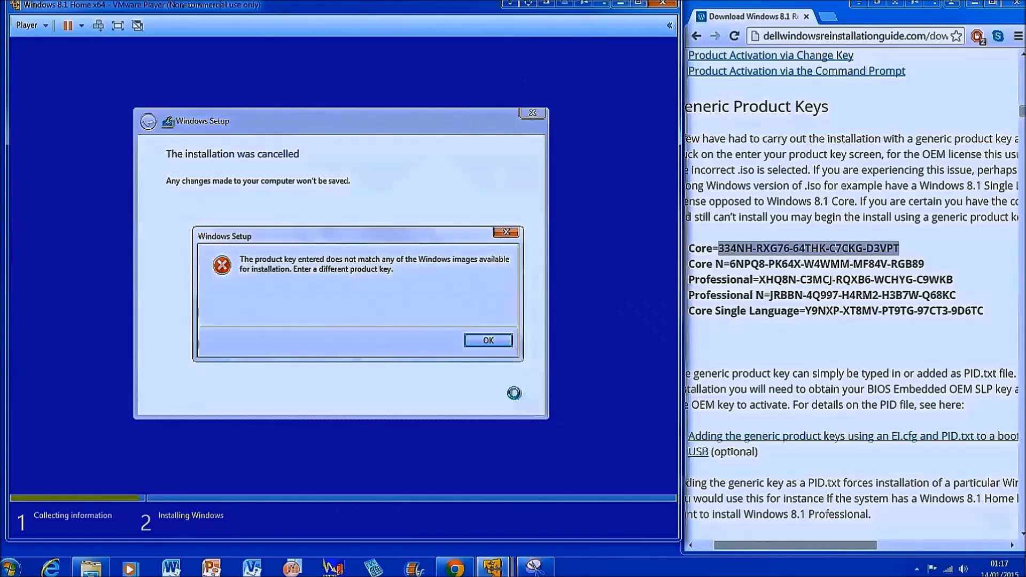
pyautogui.click(498, 343)
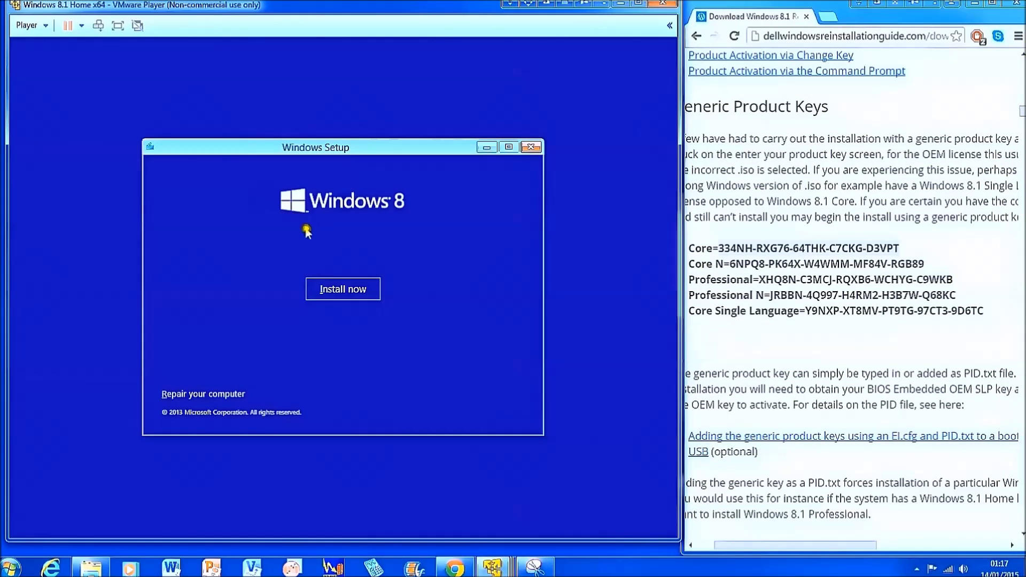
# Try the Core Single Language key, which Setup also rejects with a mismatch error.
pyautogui.click(337, 289)
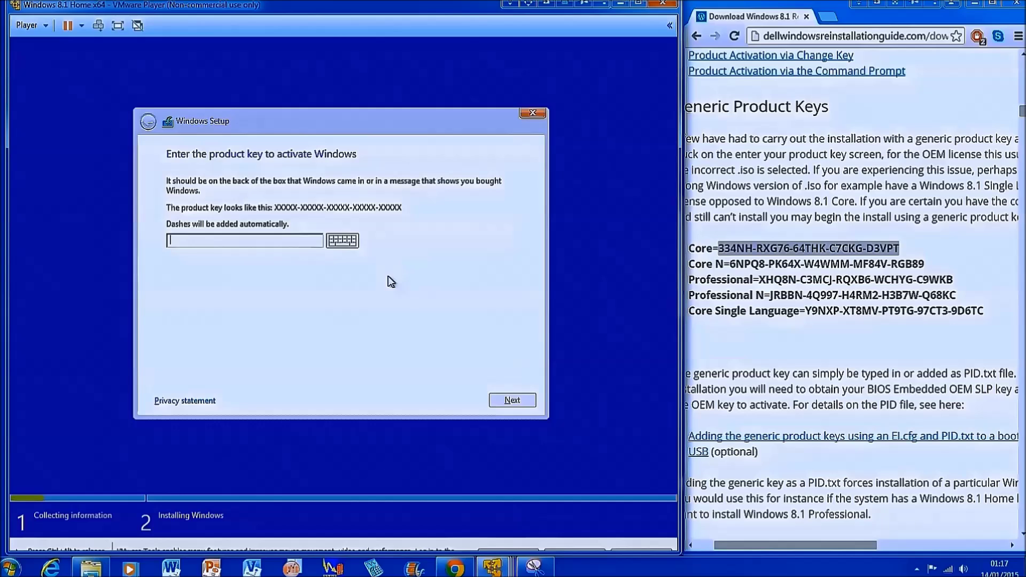
pyautogui.click(287, 241)
pyautogui.hotkey('ctrl', 'v')
pyautogui.click(513, 399)
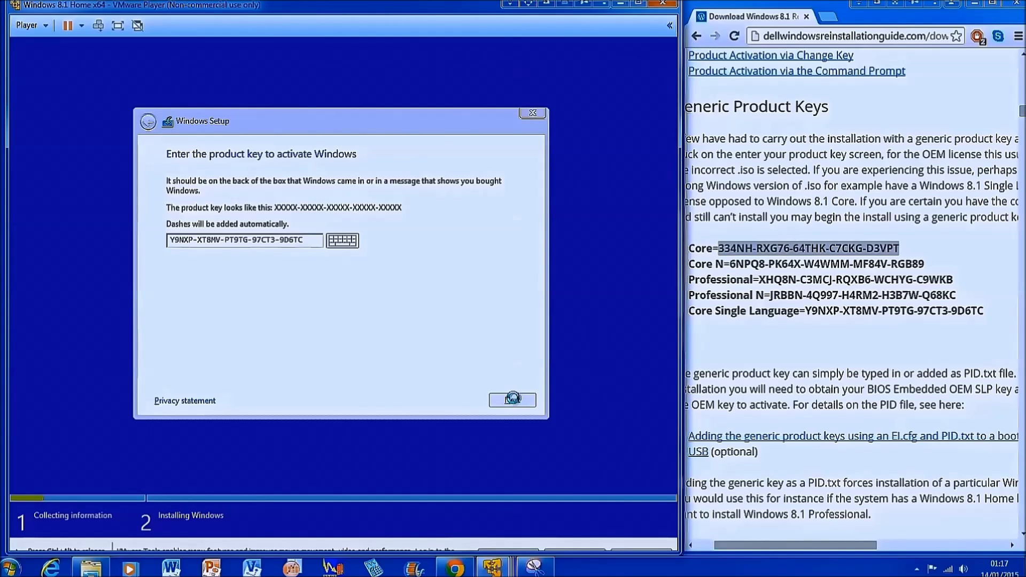
pyautogui.click(485, 342)
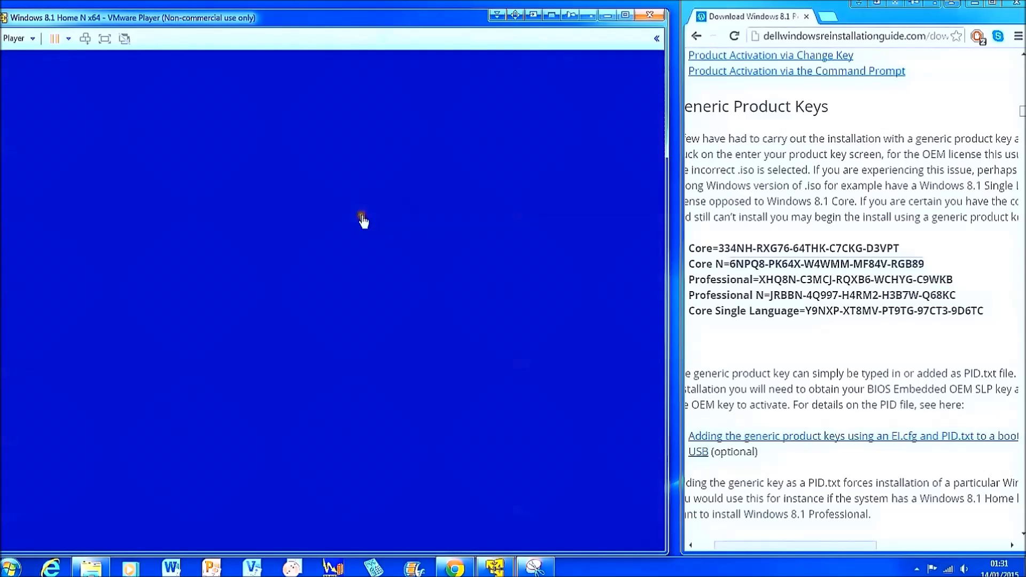
# Submit the Core N key in the Home N VM's Setup and highlight the WINDOWS 8.1 N heading.
pyautogui.click(495, 433)
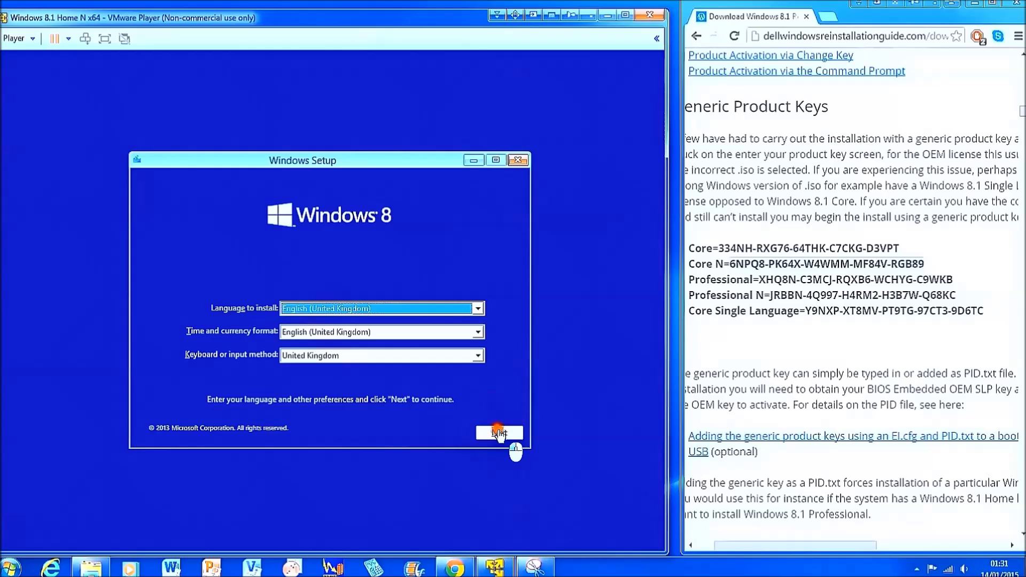
pyautogui.click(499, 433)
pyautogui.click(501, 434)
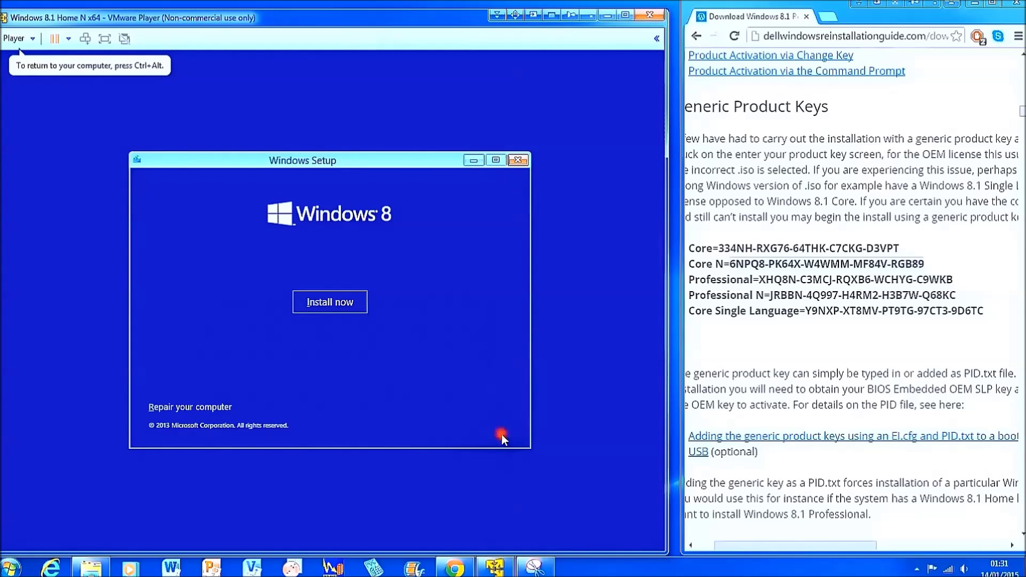
pyautogui.click(336, 303)
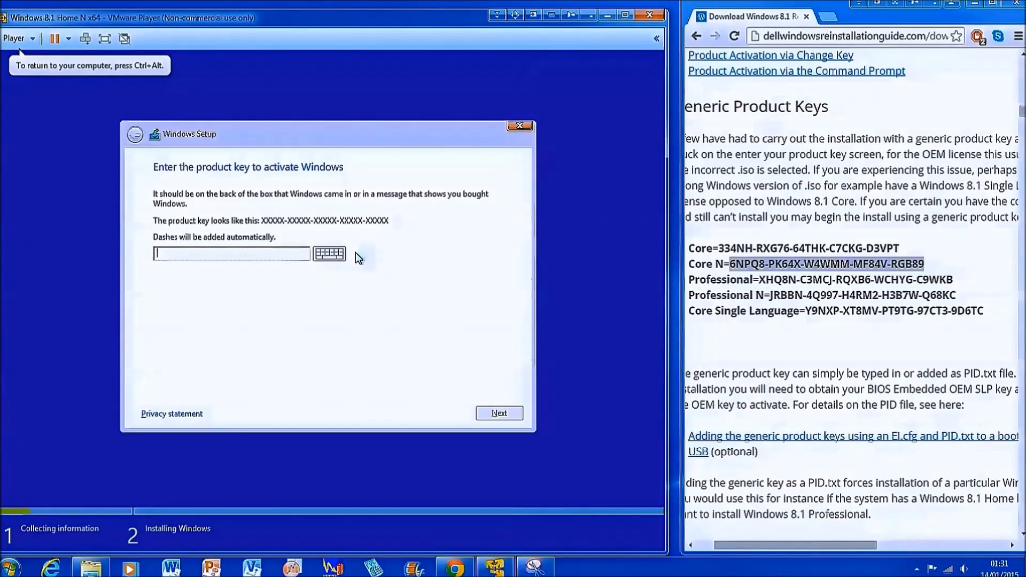
pyautogui.write('6NPQ8-PK64X-W4WMM-MF84V-RGB89')
pyautogui.click(304, 245)
pyautogui.click(492, 409)
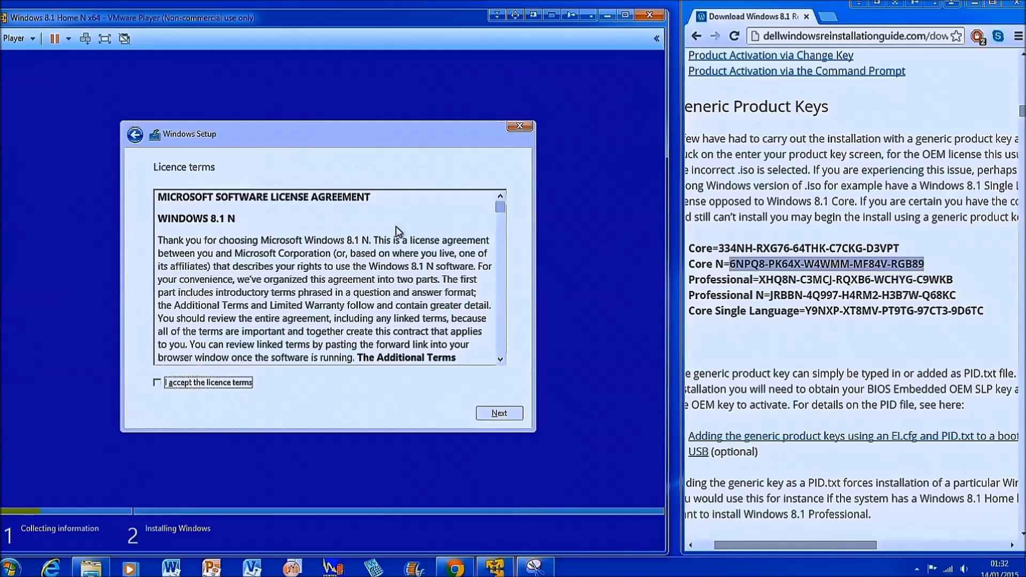
pyautogui.click(241, 219)
pyautogui.moveTo(187, 223); pyautogui.dragTo(150, 223)
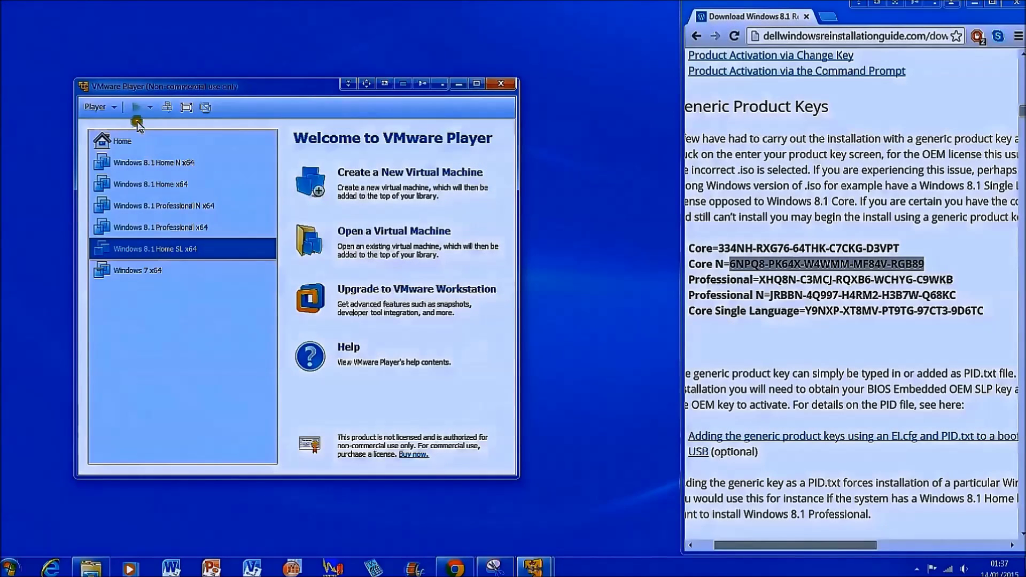
# Start the Windows 8.1 Home SL VM, select its Core Single Language key on the web page, and reposition the window.
pyautogui.click(136, 106)
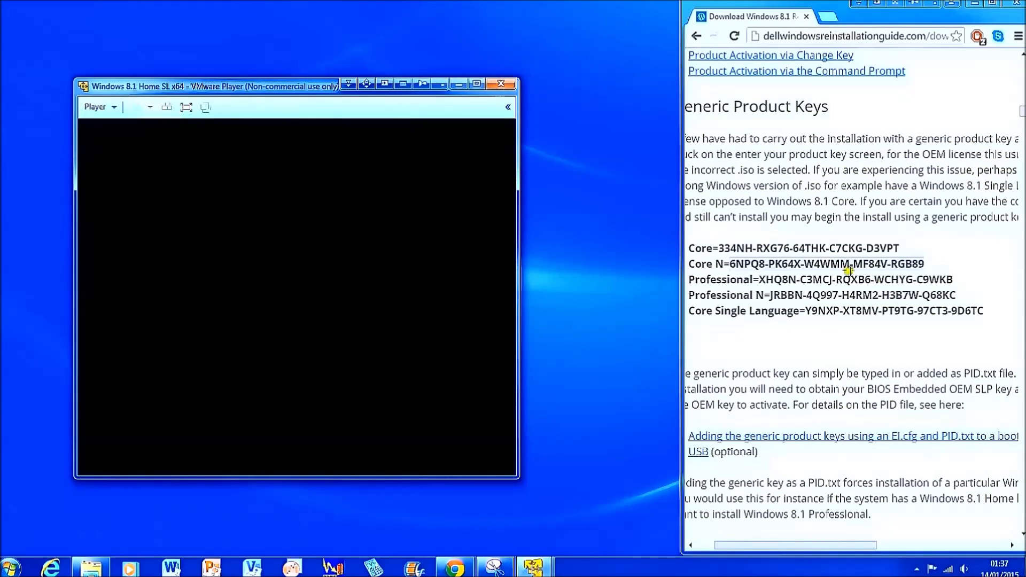
pyautogui.moveTo(986, 311); pyautogui.dragTo(807, 313)
pyautogui.hotkey('ctrl', 'c')
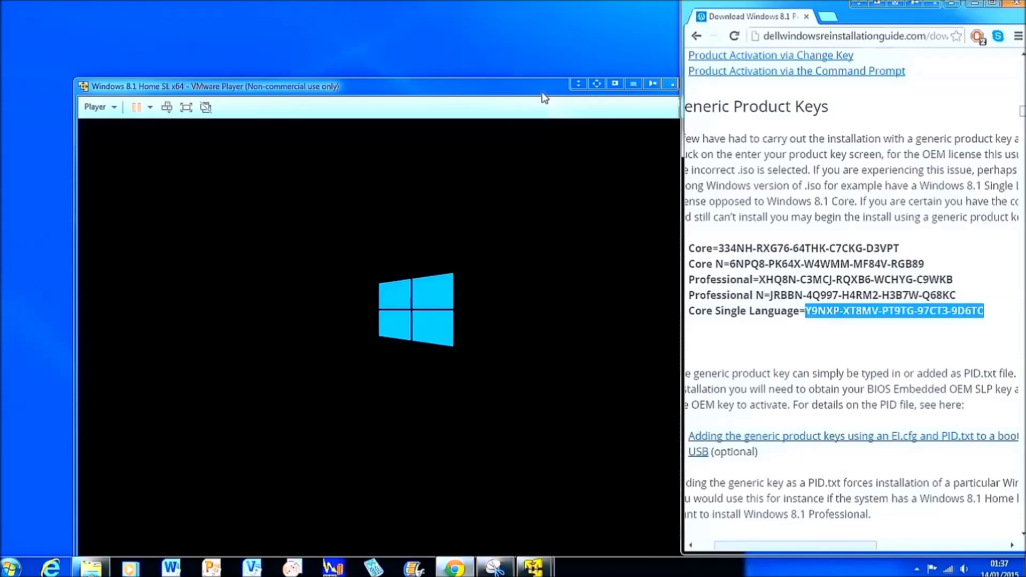
pyautogui.moveTo(542, 94); pyautogui.dragTo(463, 25)
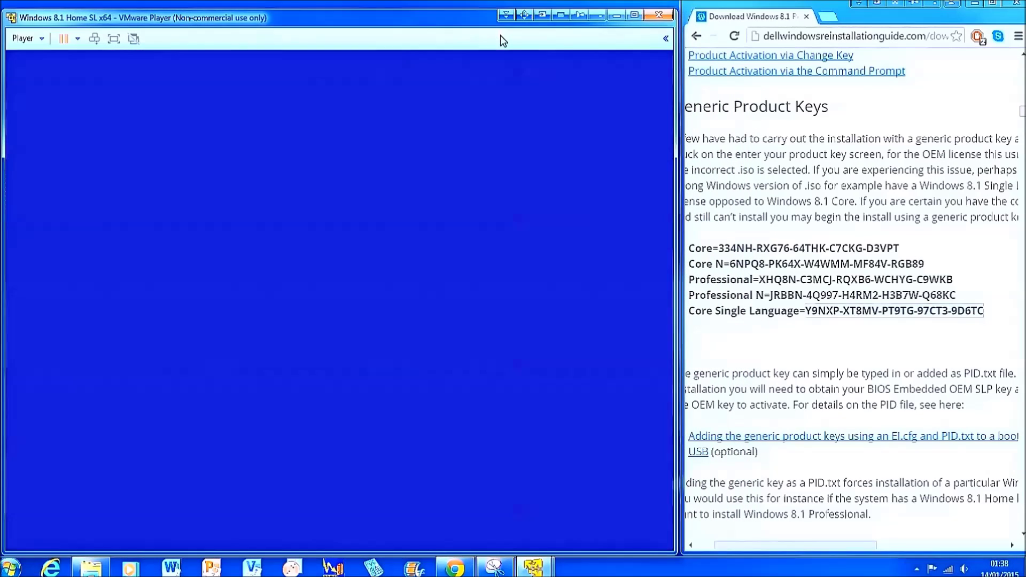
# Submit the Core Single Language key in Setup and highlight the Single Language licence heading.
pyautogui.click(493, 434)
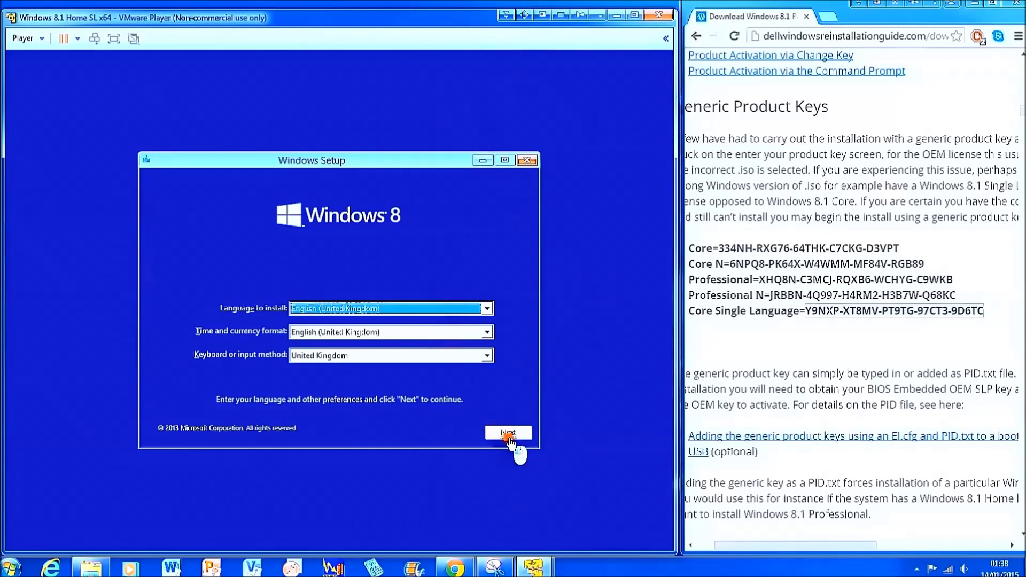
pyautogui.click(509, 441)
pyautogui.click(510, 442)
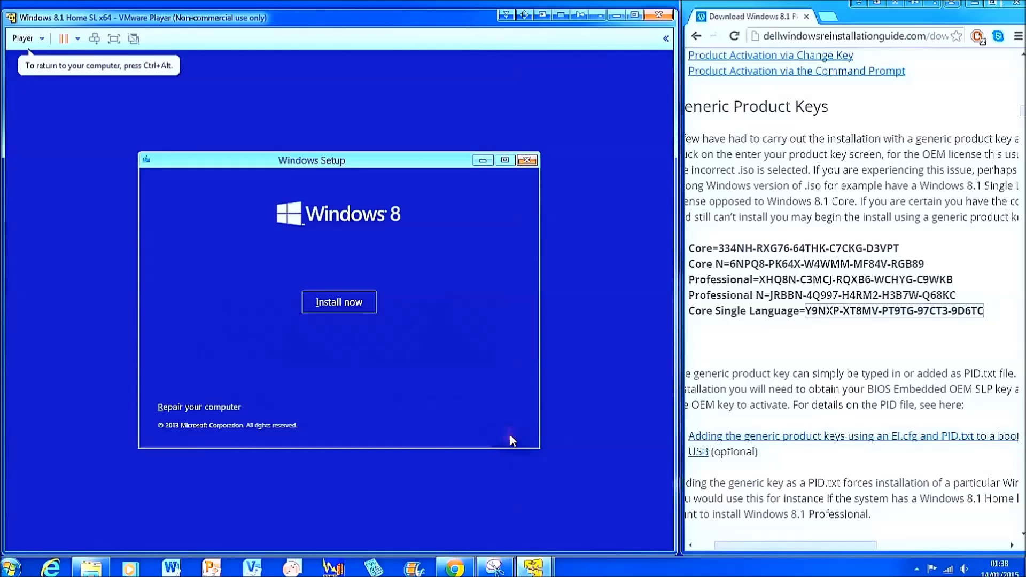
pyautogui.click(358, 308)
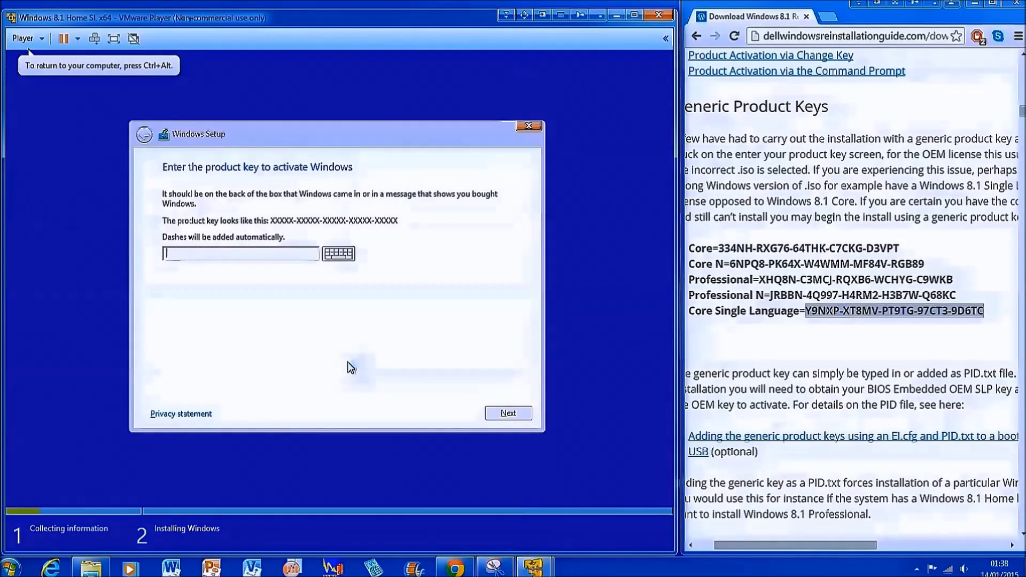
pyautogui.hotkey('ctrl', 'v')
pyautogui.click(502, 413)
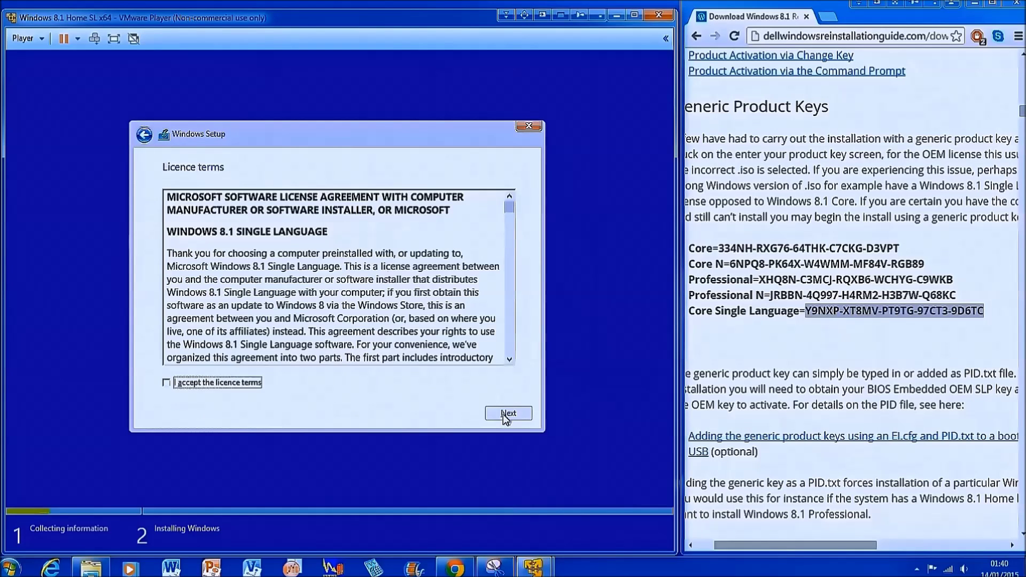
pyautogui.click(341, 226)
pyautogui.moveTo(341, 226); pyautogui.dragTo(203, 224)
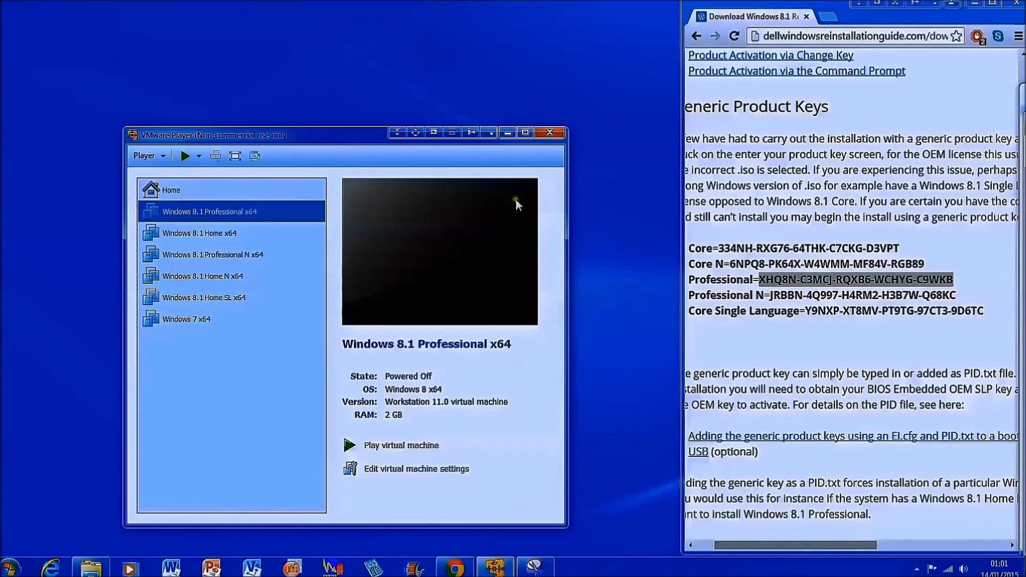
# Boot the Windows 8.1 Professional x64 VM and enter the generic Professional key, reaching WINDOWS 8.1 PRO terms.
pyautogui.click(185, 155)
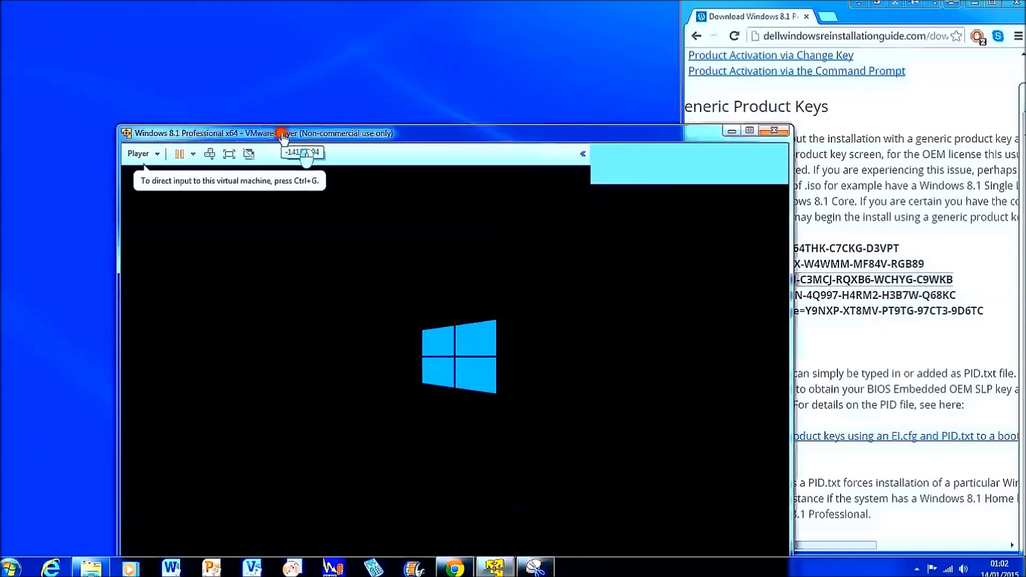
pyautogui.moveTo(281, 134); pyautogui.dragTo(159, 7)
pyautogui.moveTo(466, 303); pyautogui.dragTo(673, 549)
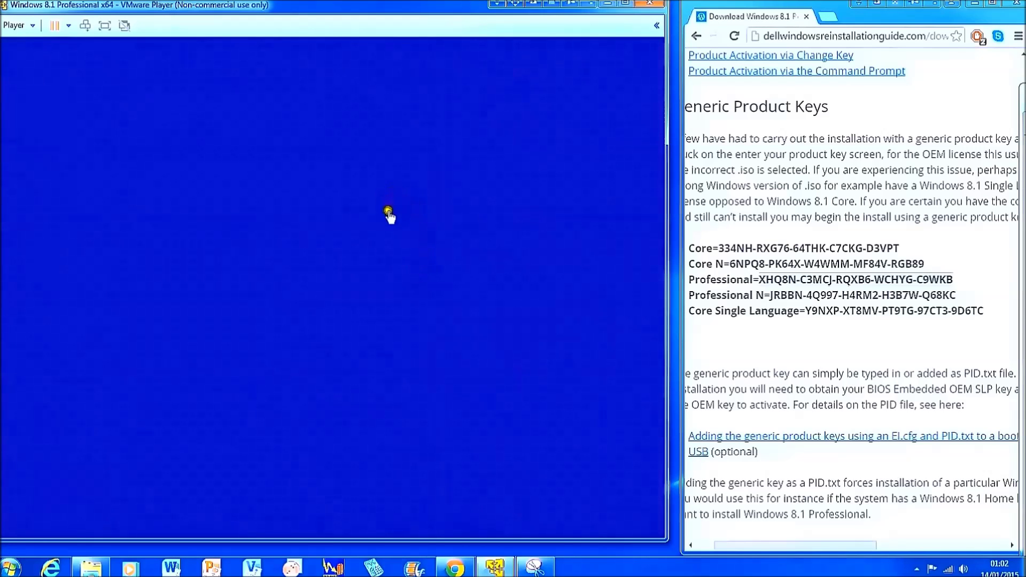
pyautogui.click(483, 422)
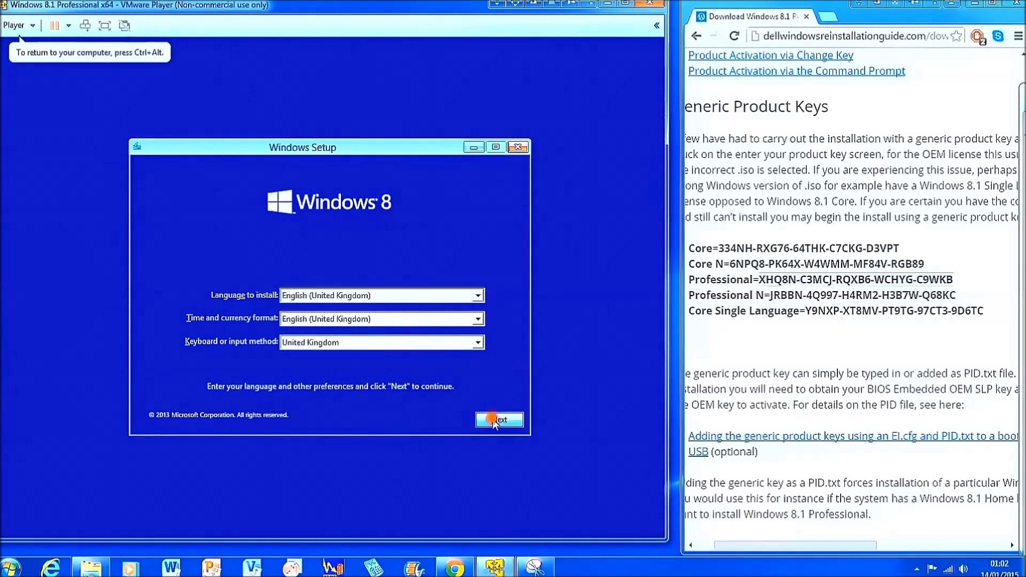
pyautogui.click(349, 295)
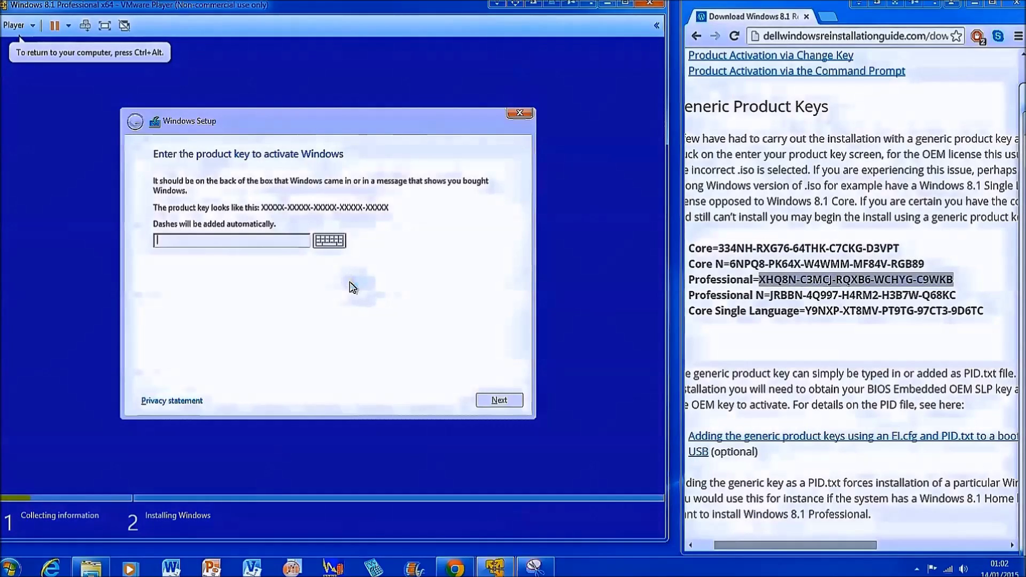
pyautogui.hotkey('ctrl', 'v')
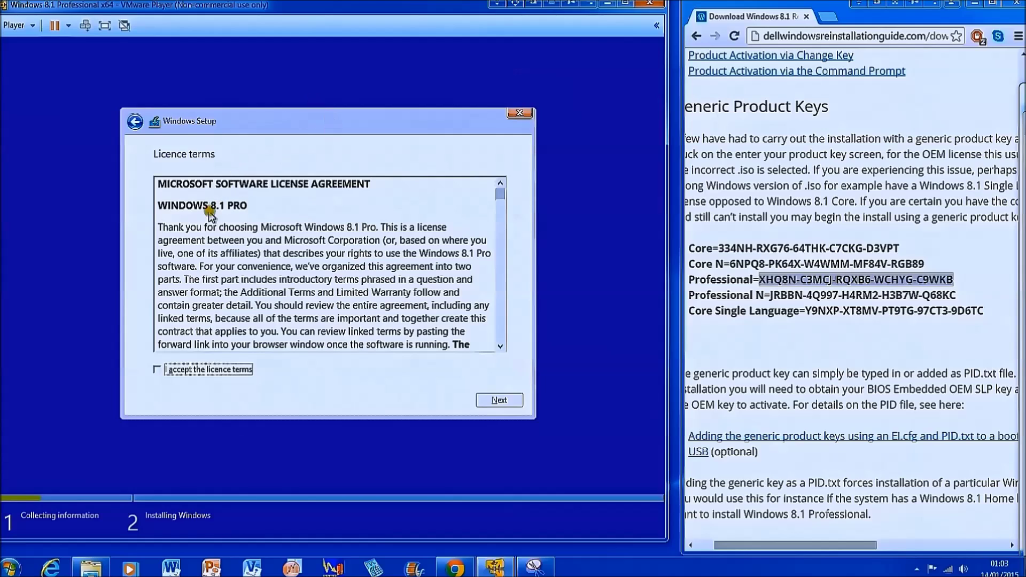
pyautogui.moveTo(249, 207); pyautogui.dragTo(162, 213)
# Replace it with the Professional N key, which Setup rejects with a mismatch error.
pyautogui.click(136, 121)
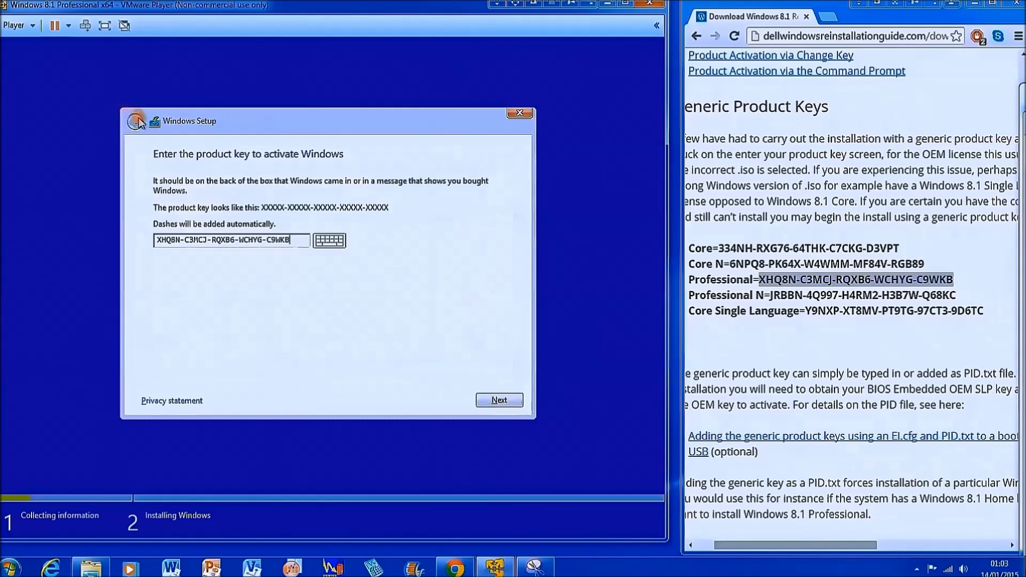
pyautogui.moveTo(292, 240); pyautogui.dragTo(139, 231)
pyautogui.press('BackSpace')
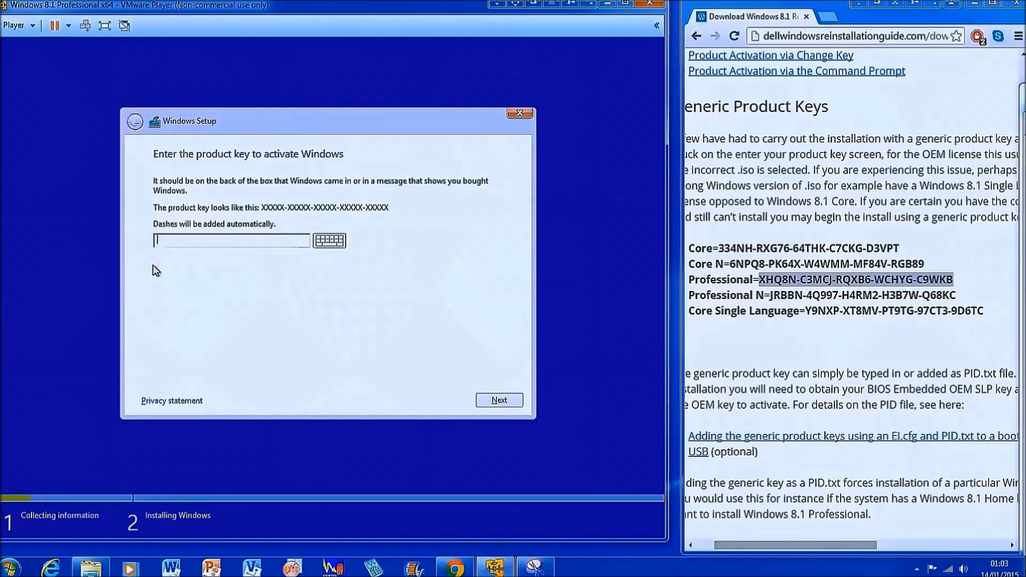
pyautogui.hotkey('ctrl', 'v')
pyautogui.click(512, 401)
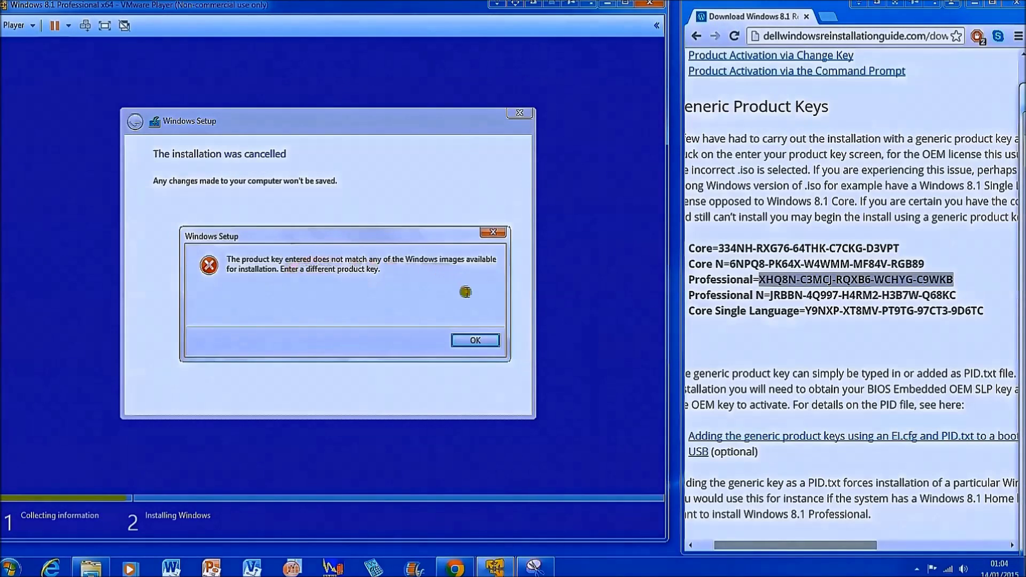
pyautogui.click(472, 340)
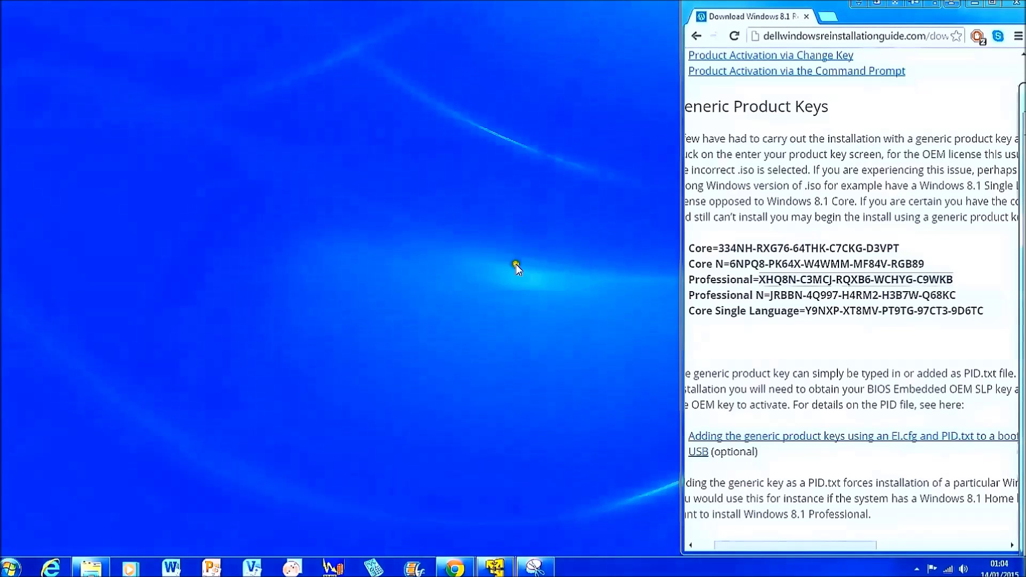
# Start the Windows 8.1 Professional N x64 VM from the library and select its generic key on the web page.
pyautogui.rightClick(494, 567)
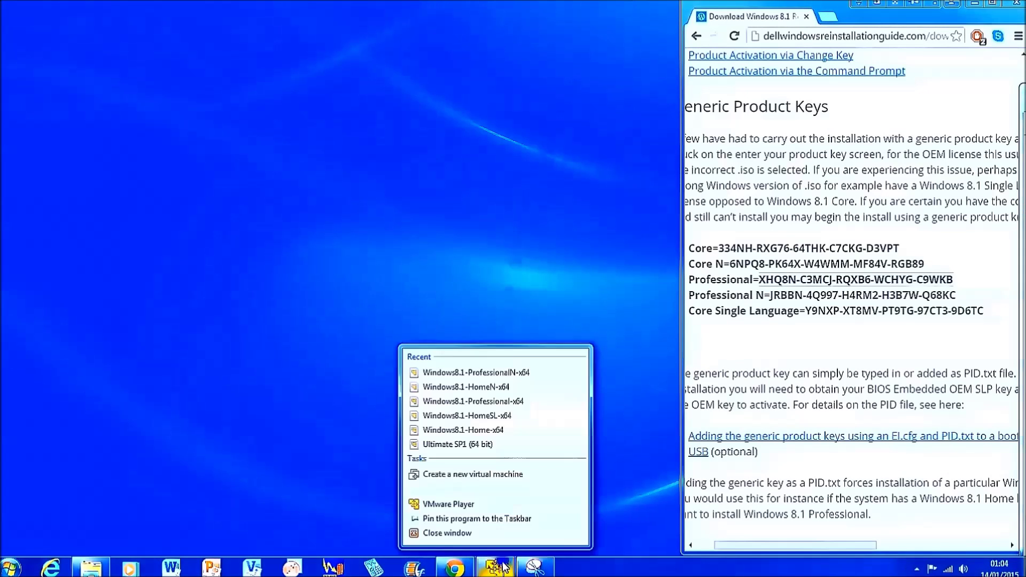
pyautogui.click(472, 505)
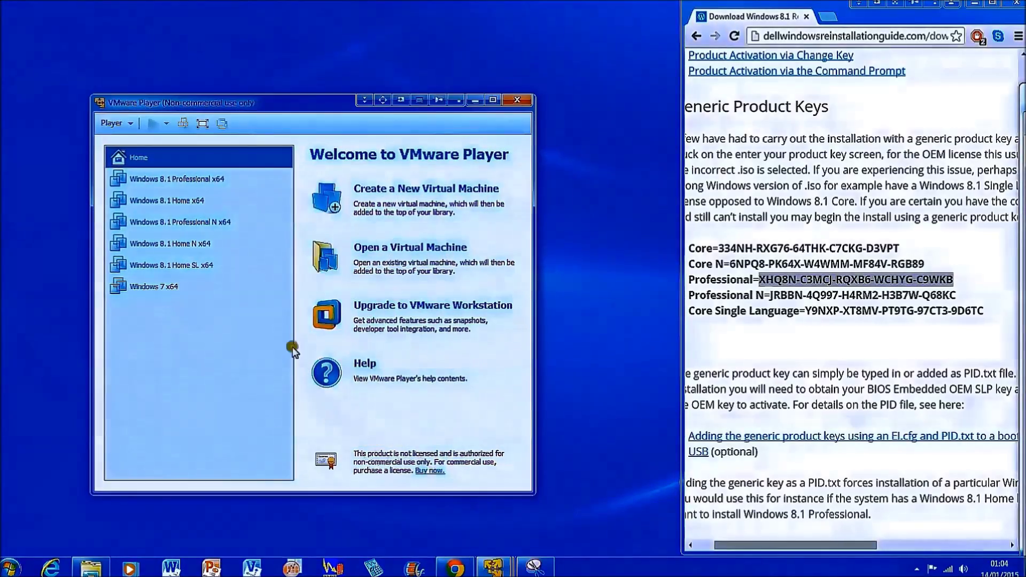
pyautogui.click(225, 222)
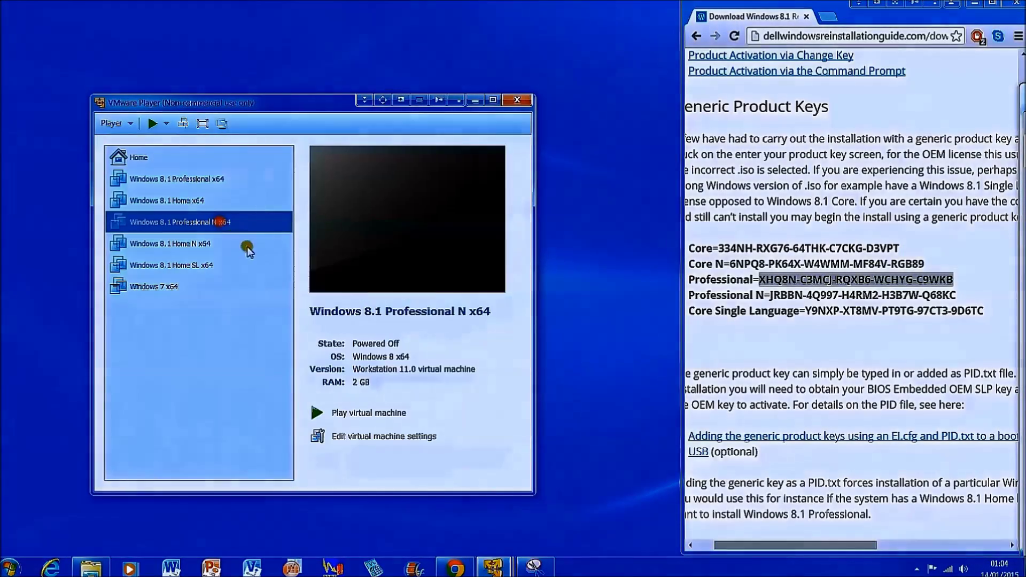
pyautogui.click(357, 412)
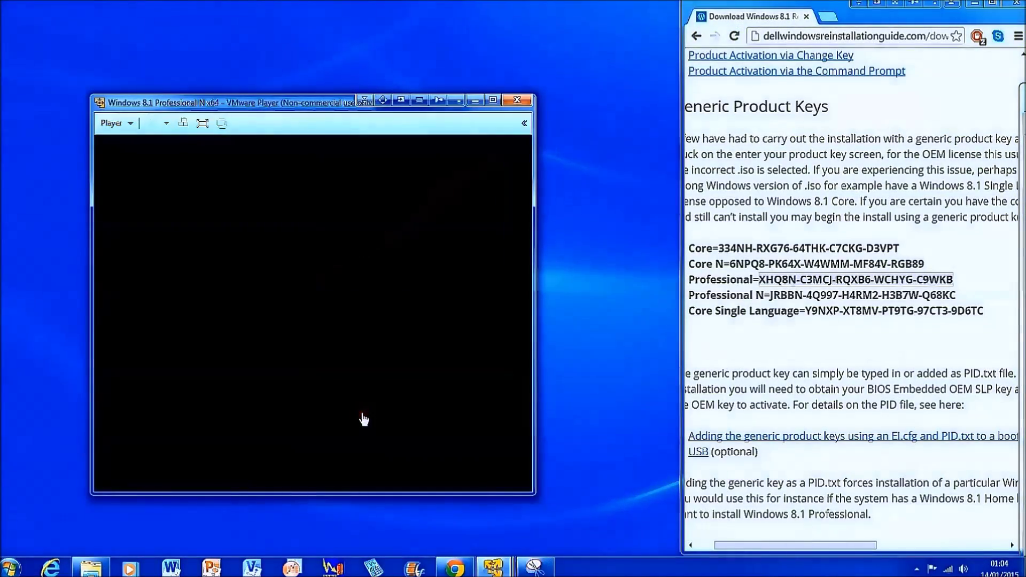
pyautogui.moveTo(226, 93); pyautogui.dragTo(133, 15)
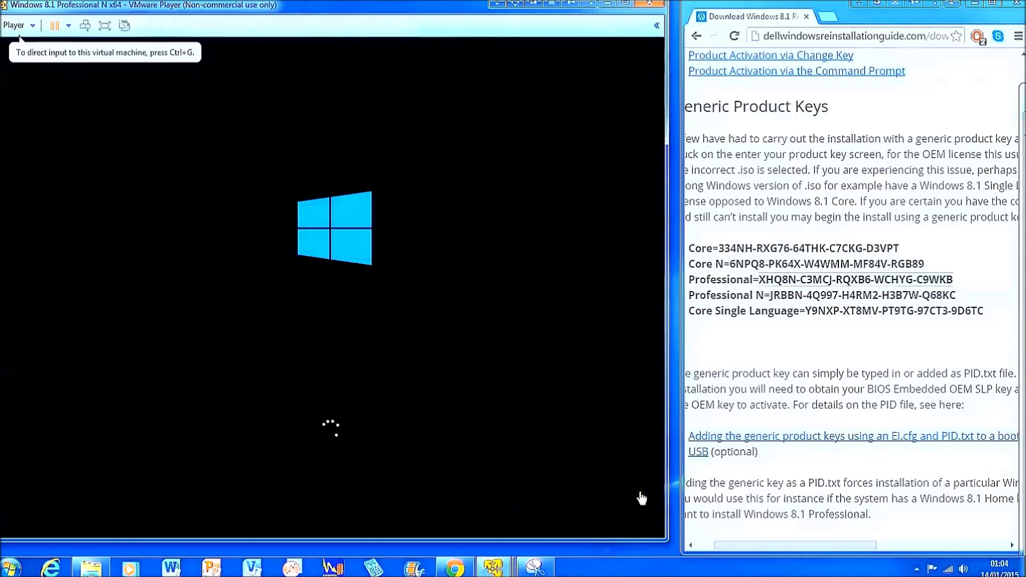
pyautogui.moveTo(955, 295); pyautogui.dragTo(769, 294)
pyautogui.hotkey('ctrl', 'c')
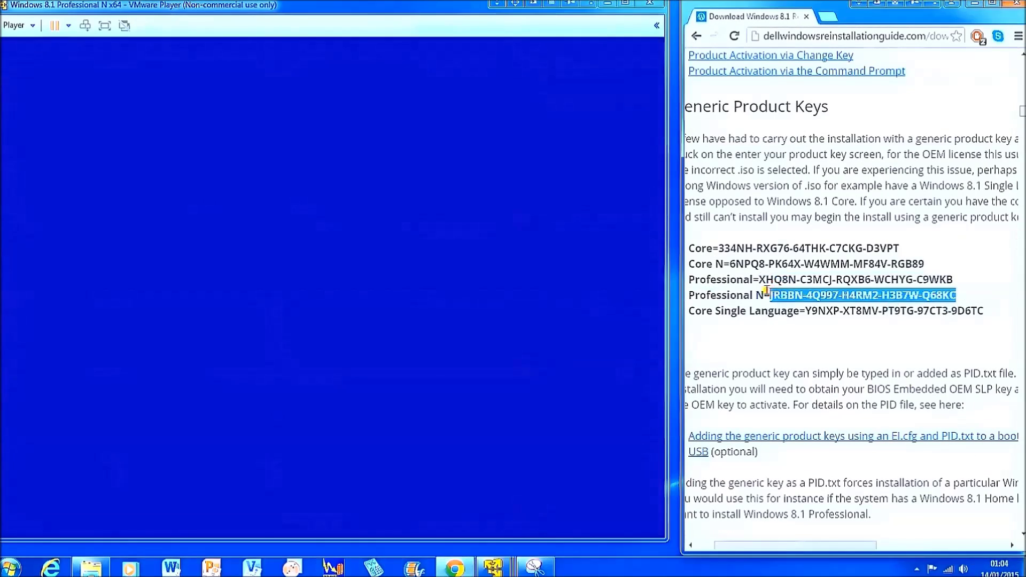
# Submit the Professional N key in Setup and highlight the WINDOWS 8.1 PRO N edition name.
pyautogui.click(492, 421)
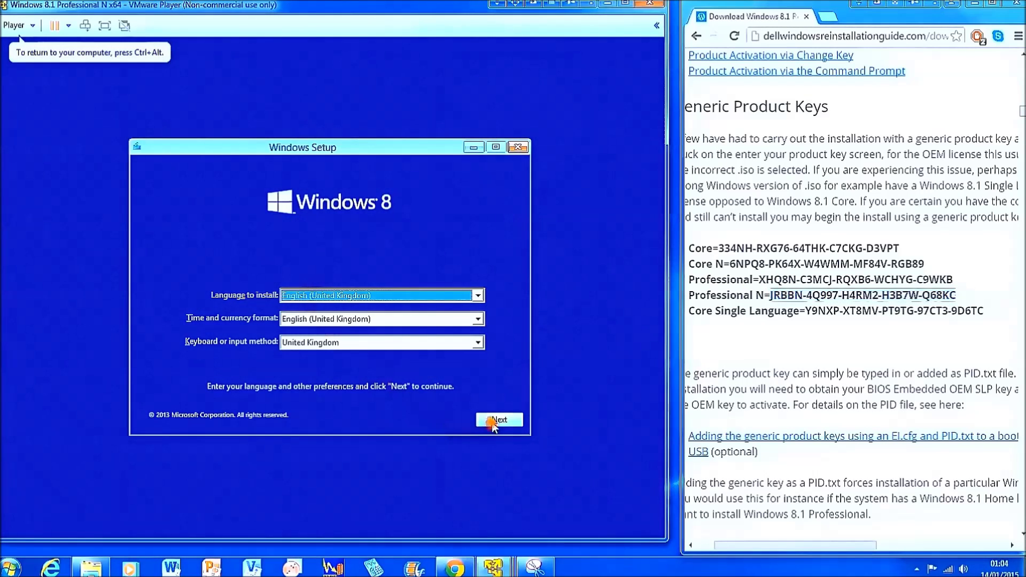
pyautogui.click(313, 301)
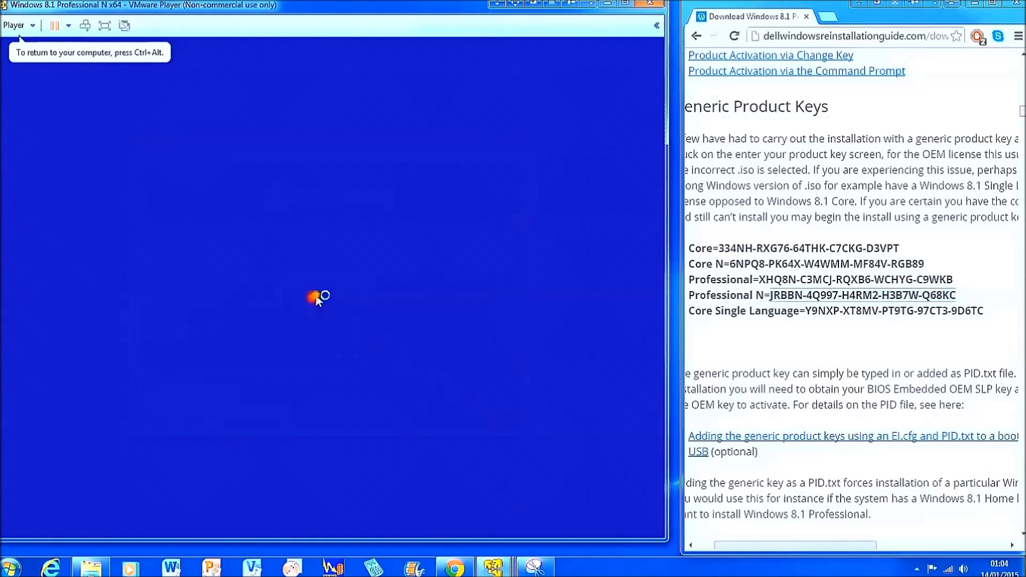
pyautogui.hotkey('ctrl', 'alt')
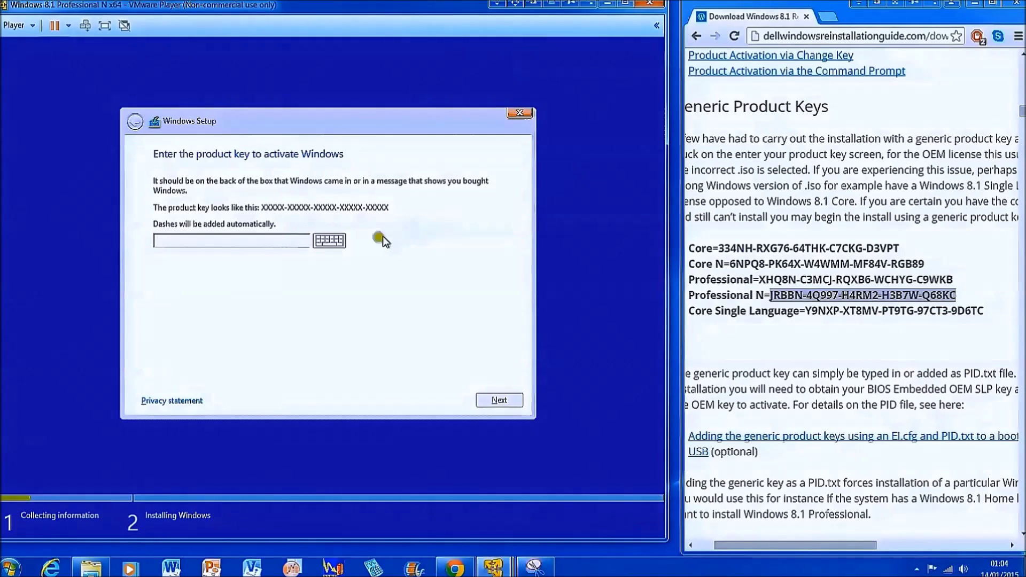
pyautogui.hotkey('ctrl', 'v')
pyautogui.click(498, 401)
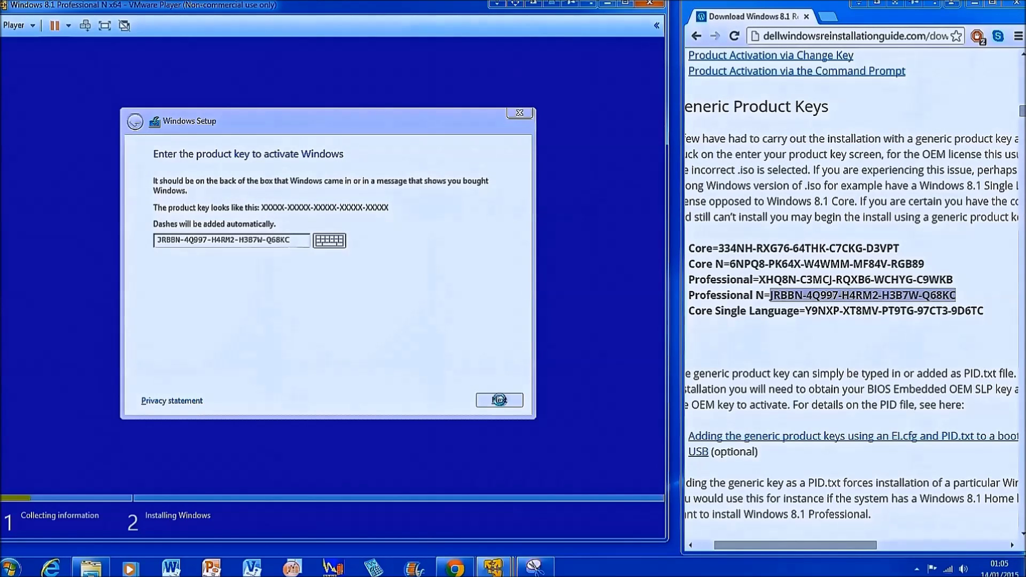
pyautogui.click(499, 400)
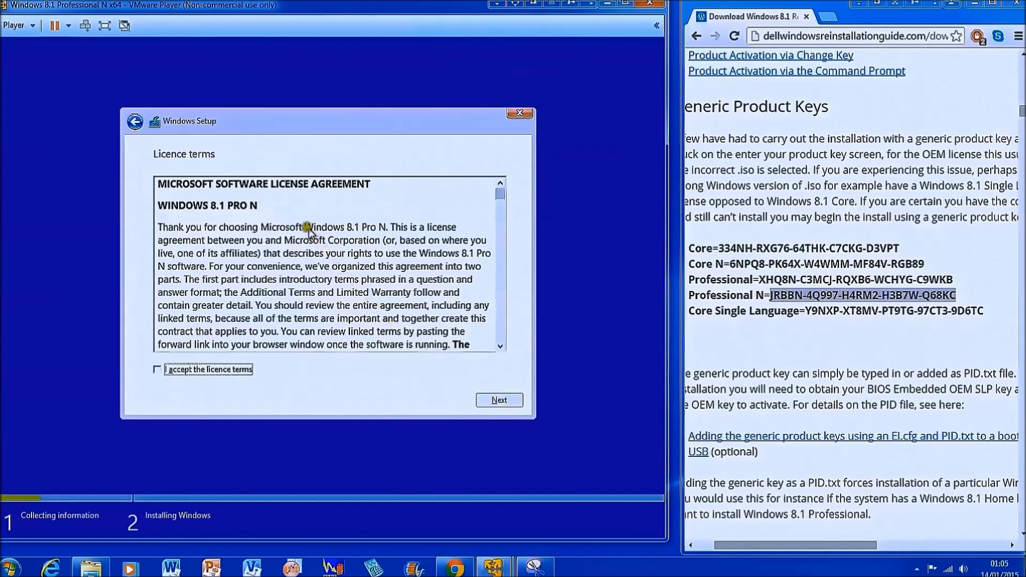
pyautogui.moveTo(284, 206); pyautogui.dragTo(161, 214)
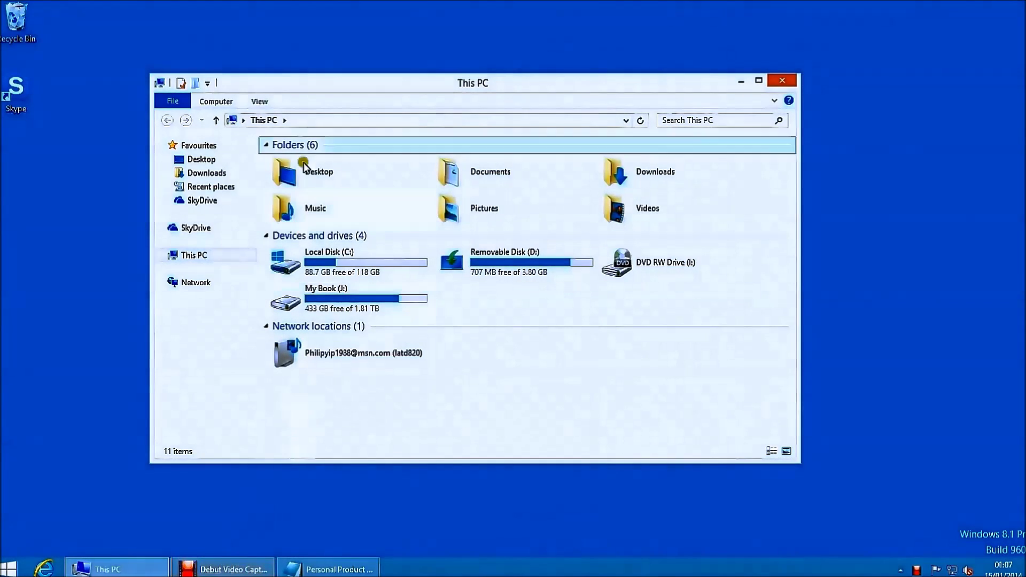
pyautogui.click(228, 100)
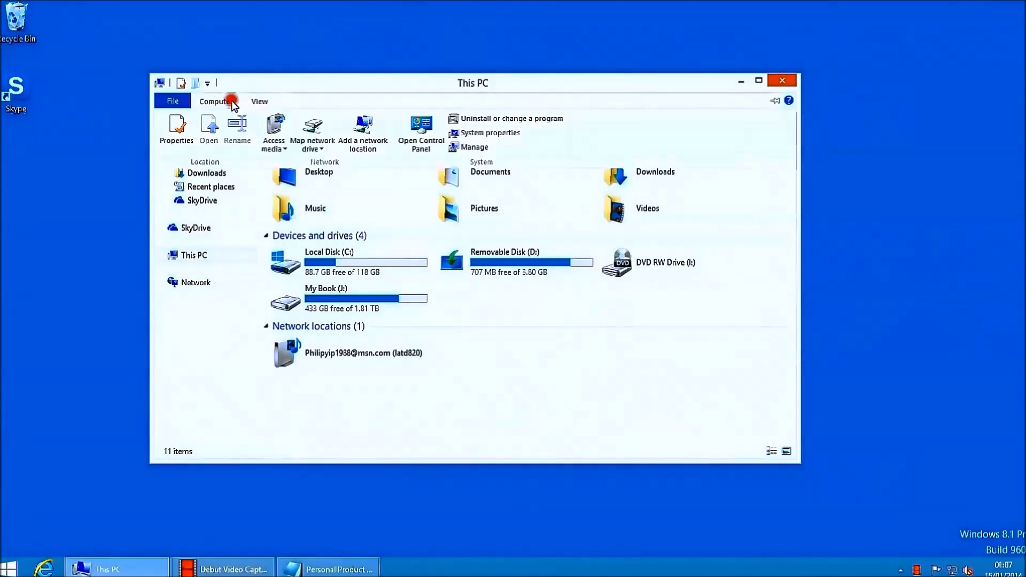
pyautogui.click(464, 133)
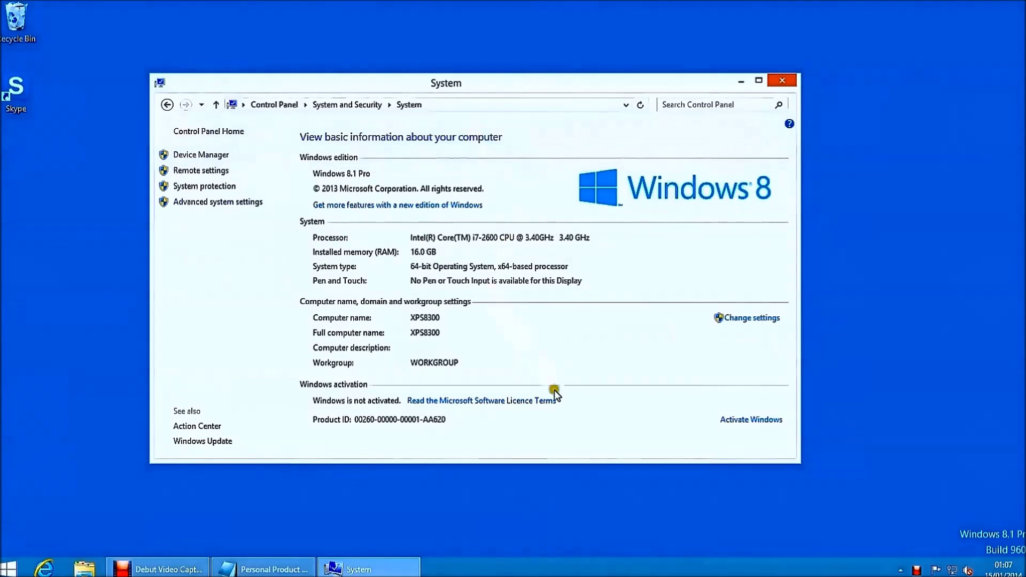
pyautogui.click(752, 420)
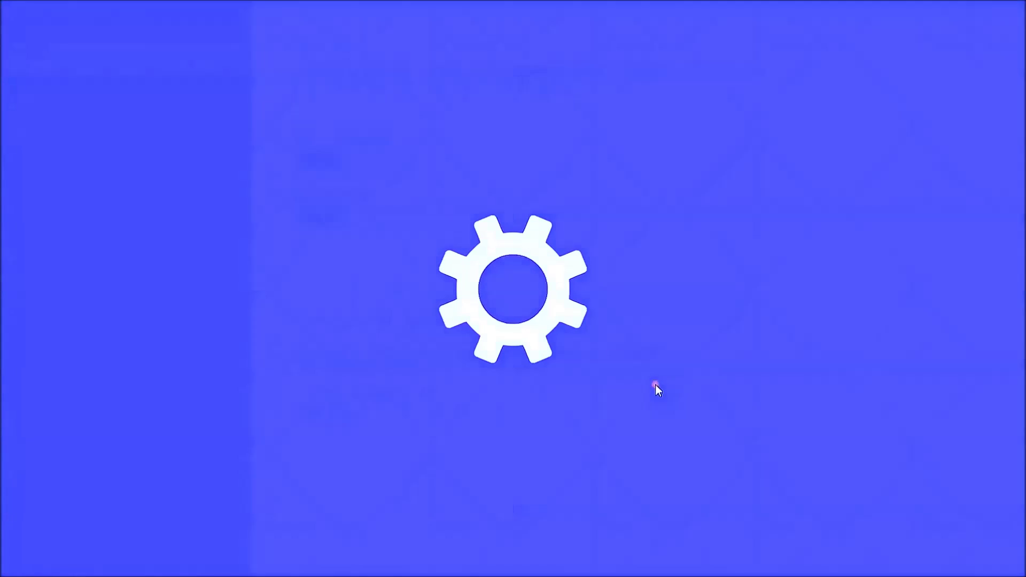
pyautogui.click(320, 158)
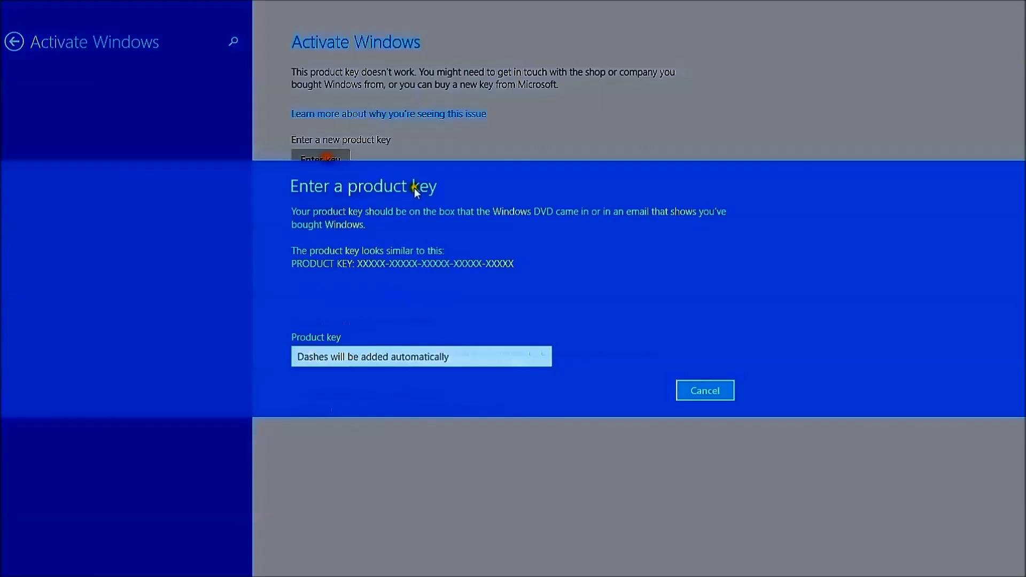
pyautogui.click(418, 342)
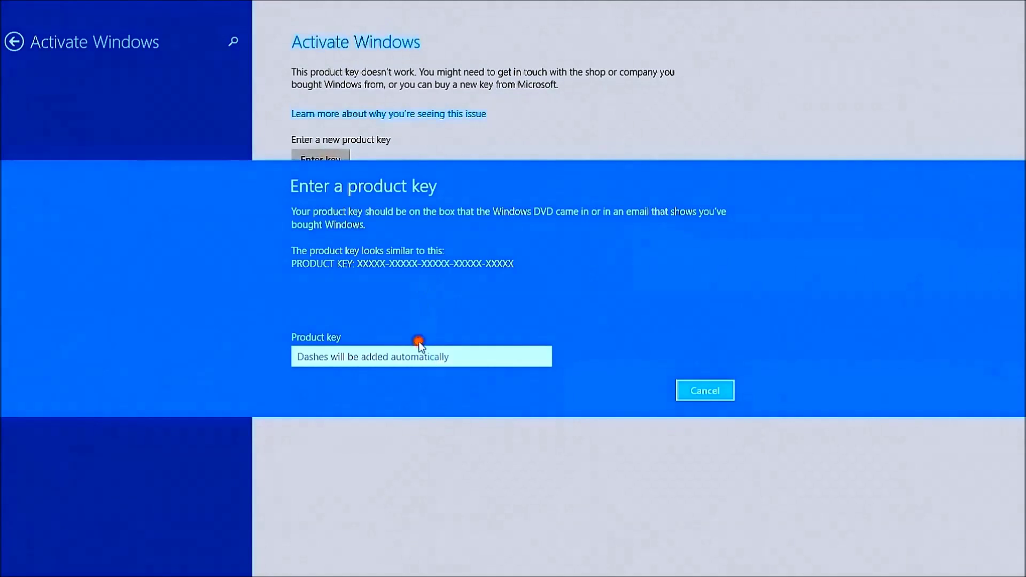
pyautogui.write('XXX')
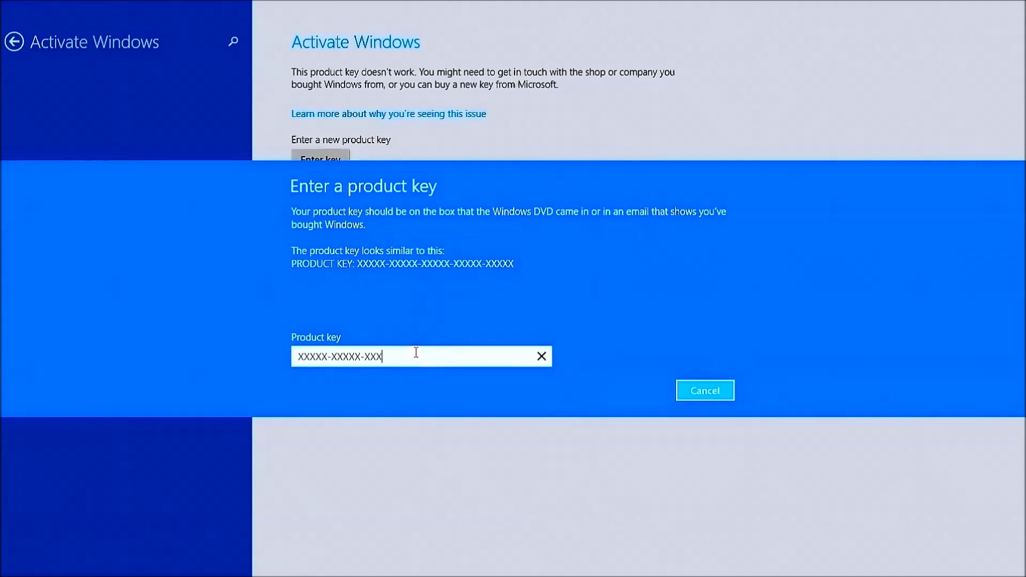
pyautogui.write('XXXXXXXXXXXXXXXXXXXXXX')
pyautogui.click(708, 390)
pyautogui.moveTo(697, 2); pyautogui.dragTo(737, 438)
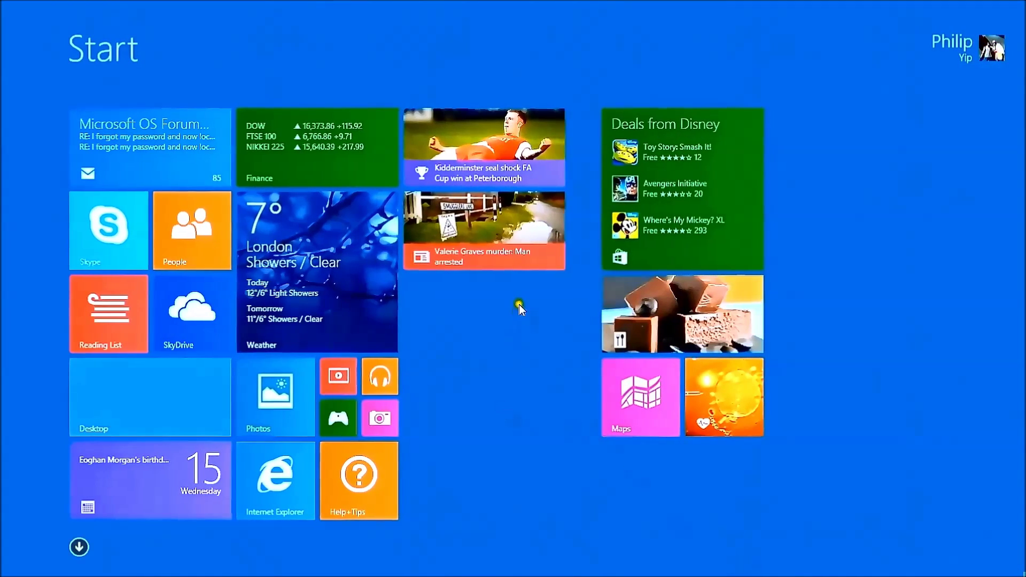
pyautogui.press('super')
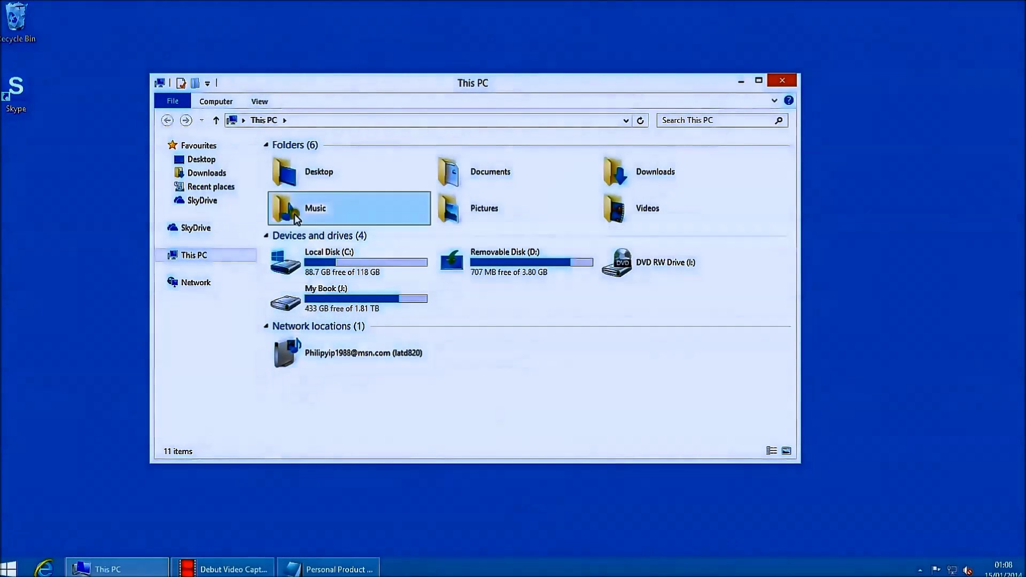
pyautogui.click(218, 101)
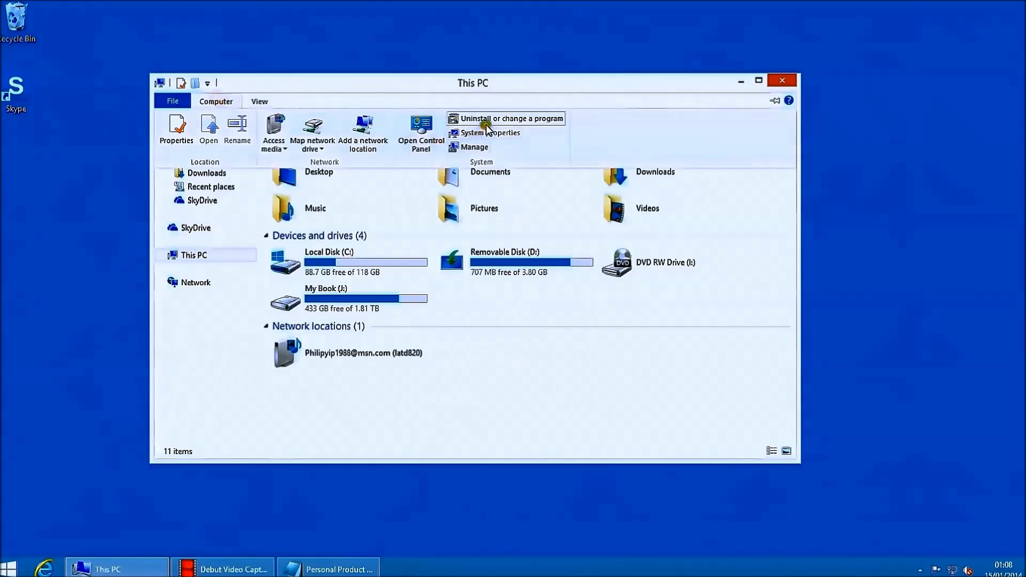
pyautogui.click(483, 133)
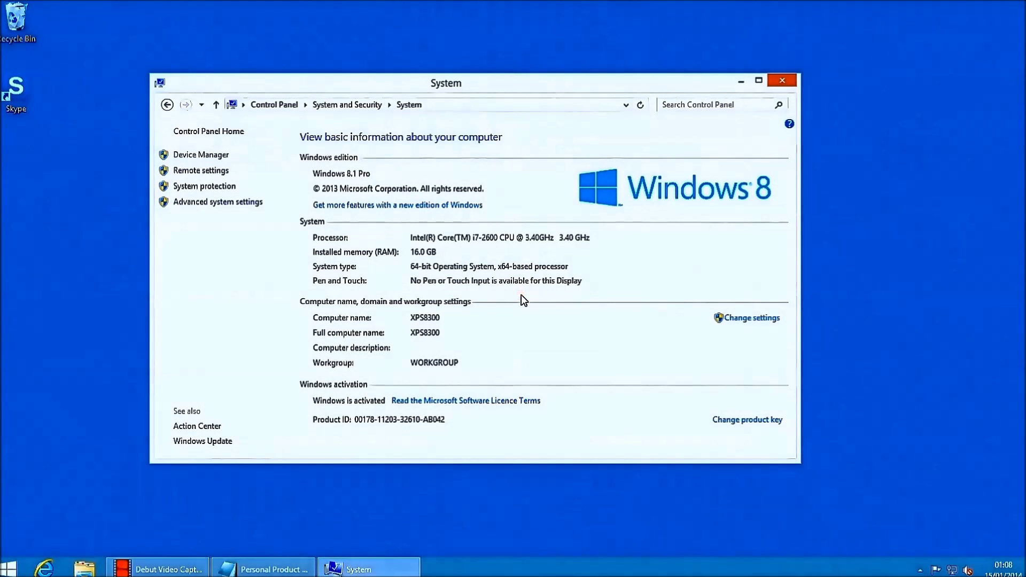
pyautogui.click(783, 78)
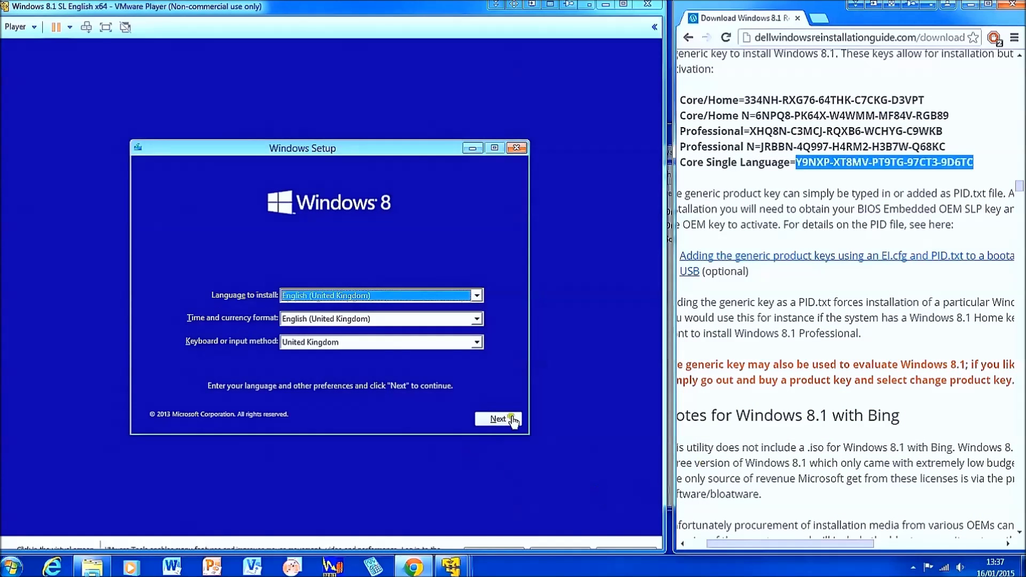
# Accept English language settings, start installation, and submit the Core Single Language generic key.
pyautogui.click(507, 420)
pyautogui.click(342, 285)
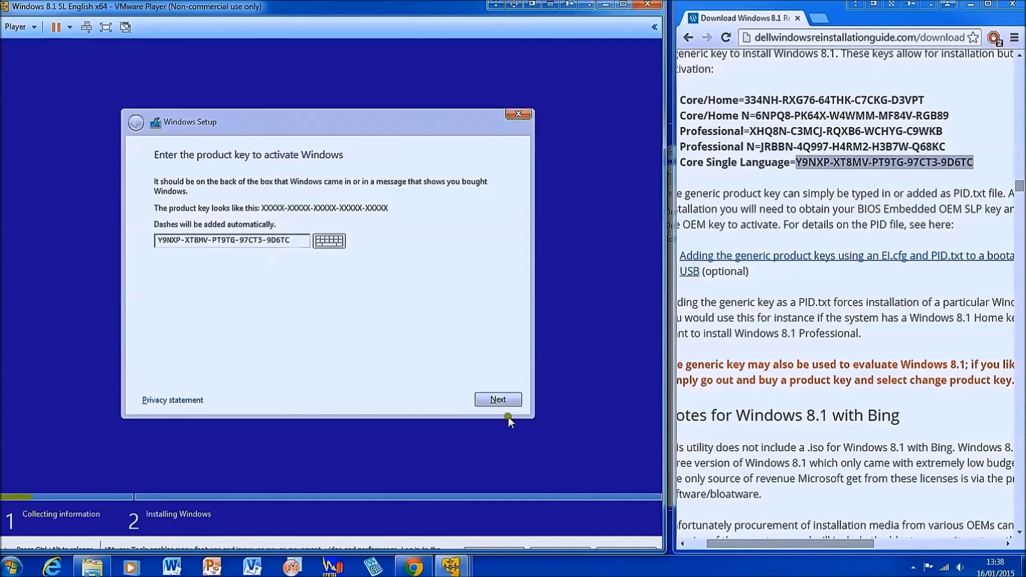
pyautogui.click(484, 399)
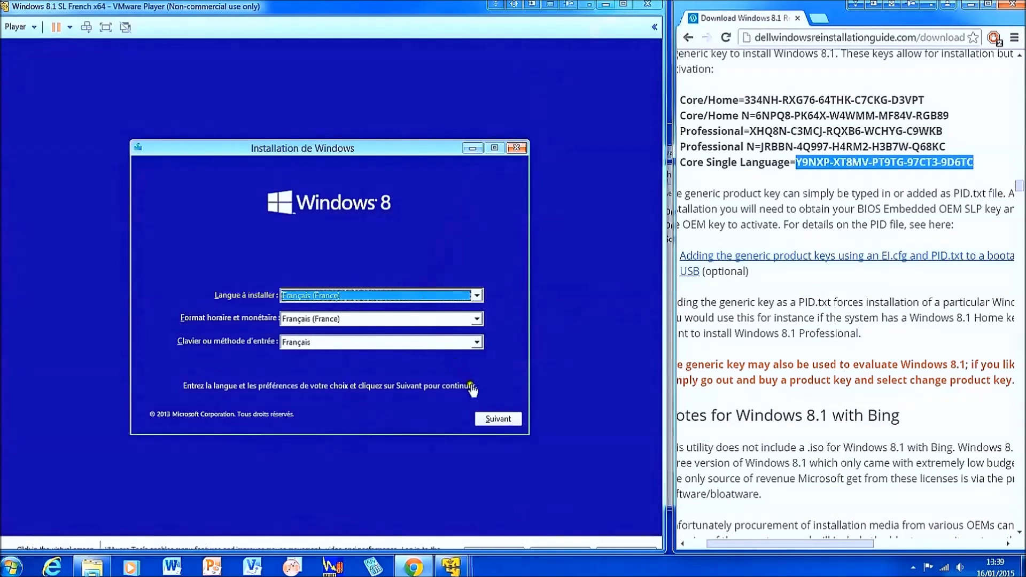
# Accept French settings, submit the generic key to reach Windows 8.1 Unilingue terms, and release the mouse with Ctrl+Alt.
pyautogui.click(495, 421)
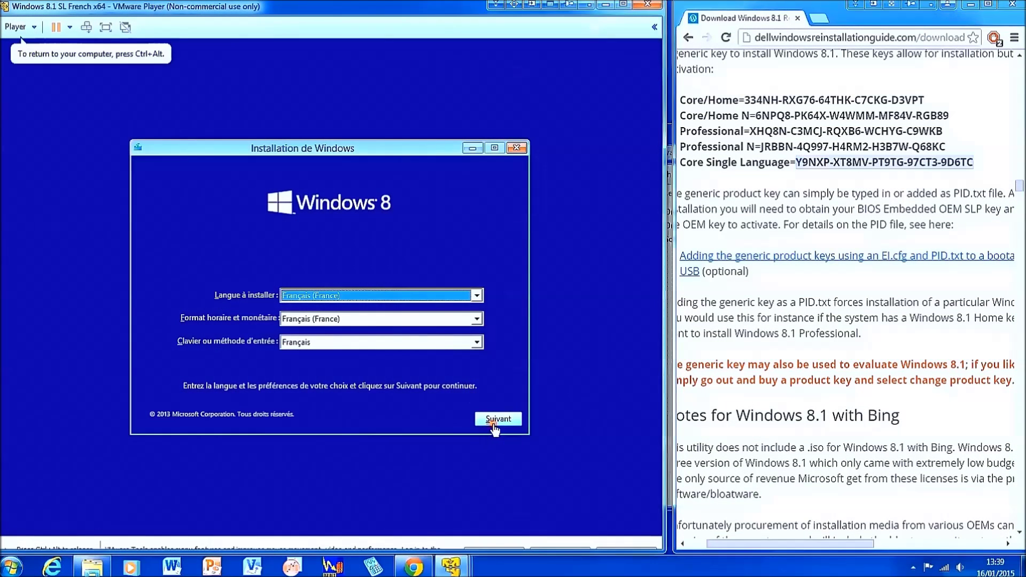
pyautogui.click(496, 421)
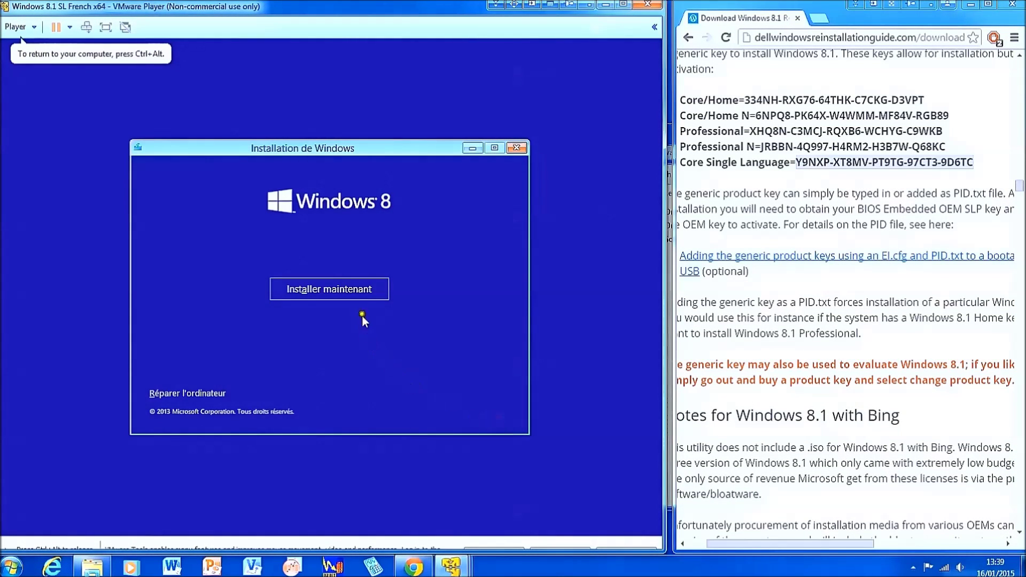
pyautogui.click(360, 297)
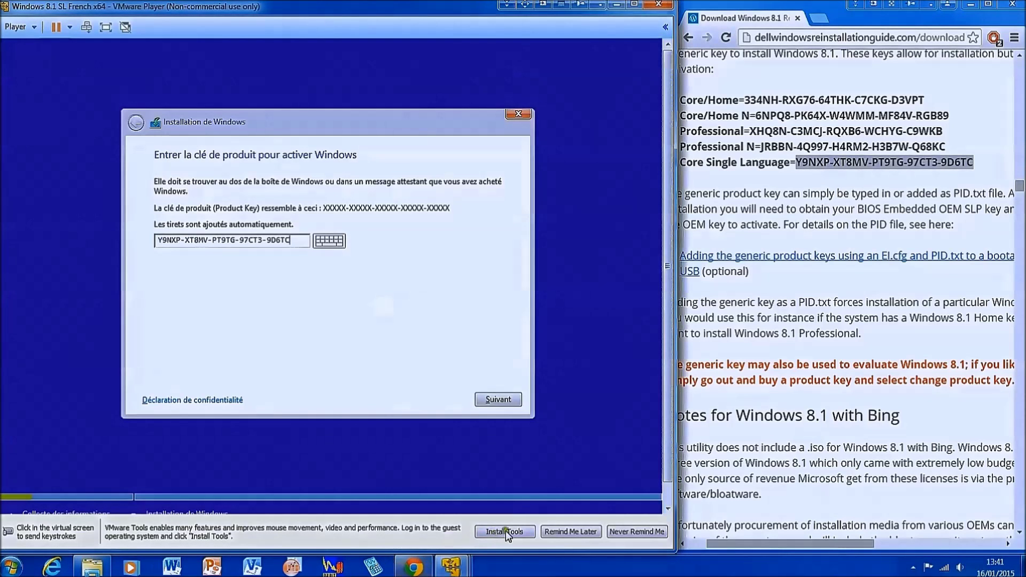
pyautogui.click(489, 396)
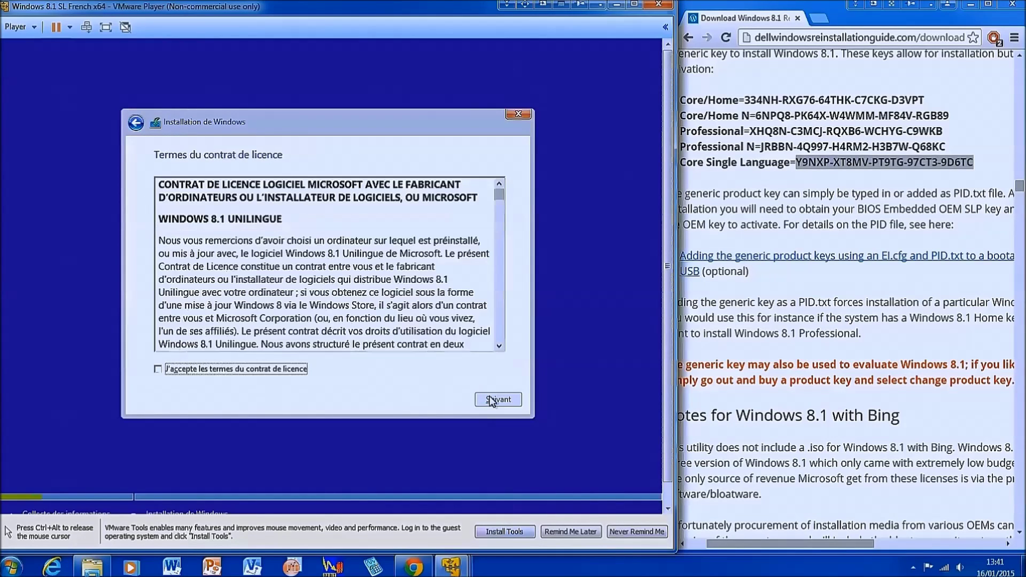
pyautogui.hotkey('ctrl', 'alt')
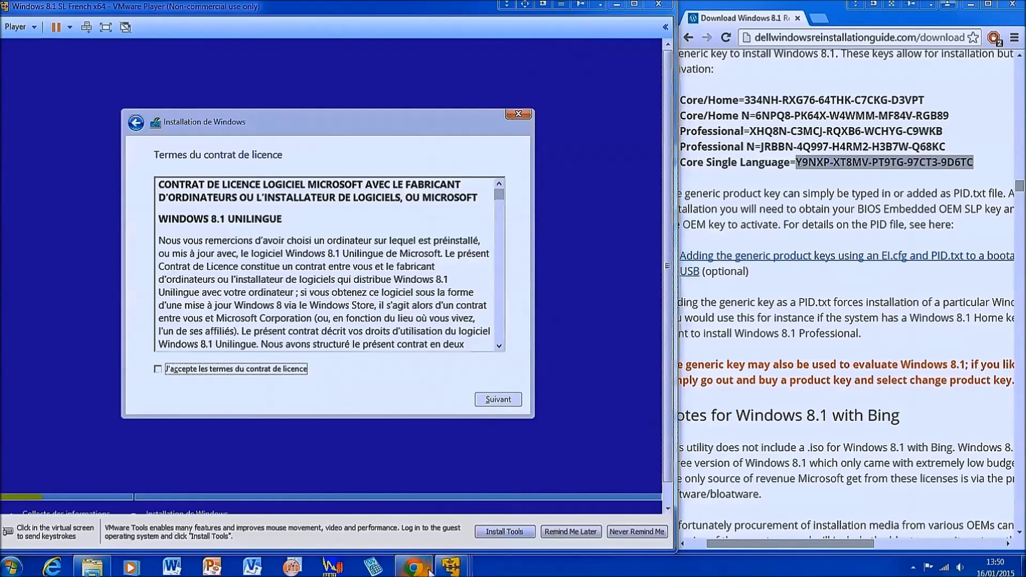
# In the Spanish Windows 8.1 VM, start setup and submit the pasted Single Language generic key.
pyautogui.moveTo(451, 567)
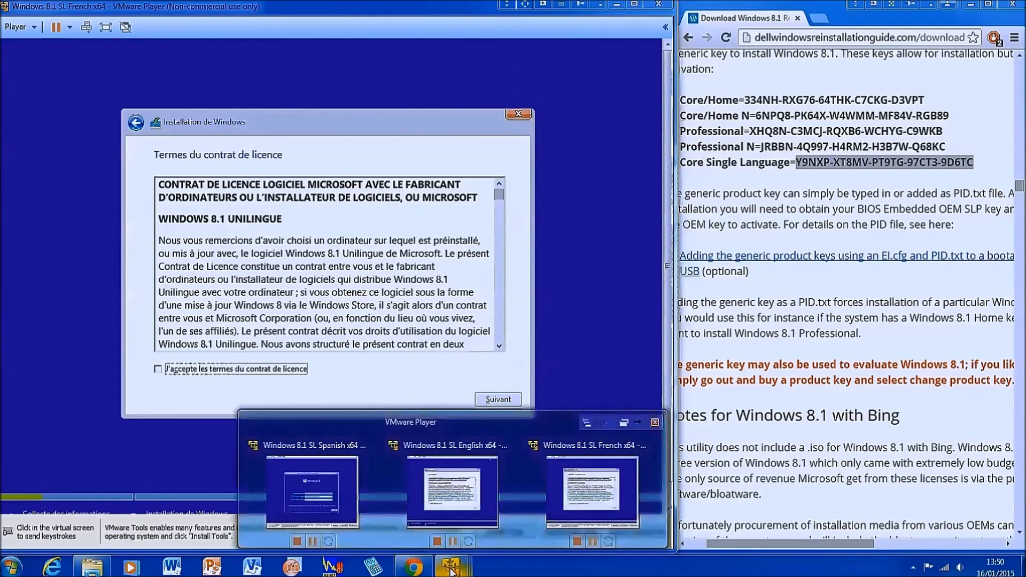
pyautogui.click(342, 494)
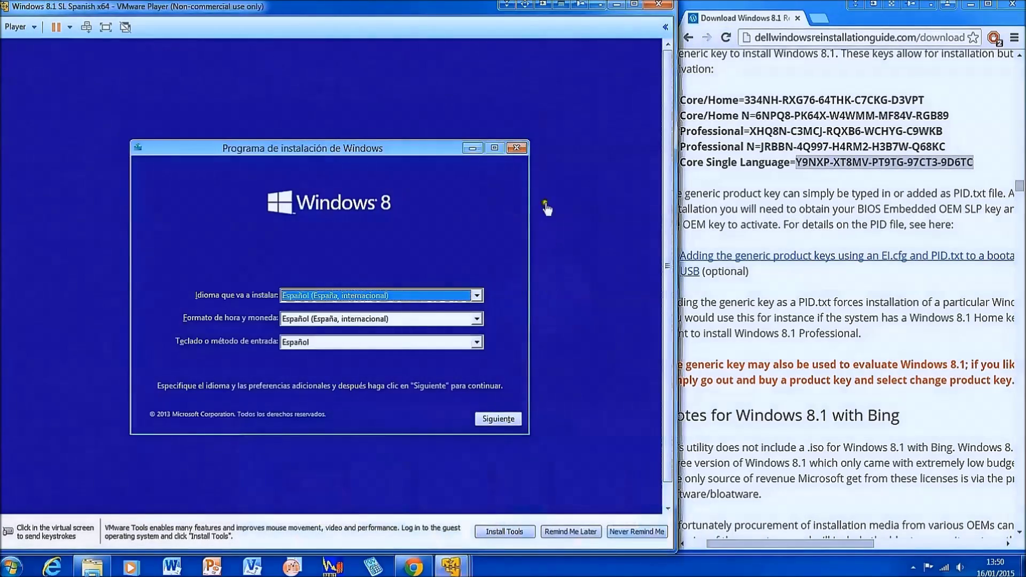
pyautogui.click(488, 418)
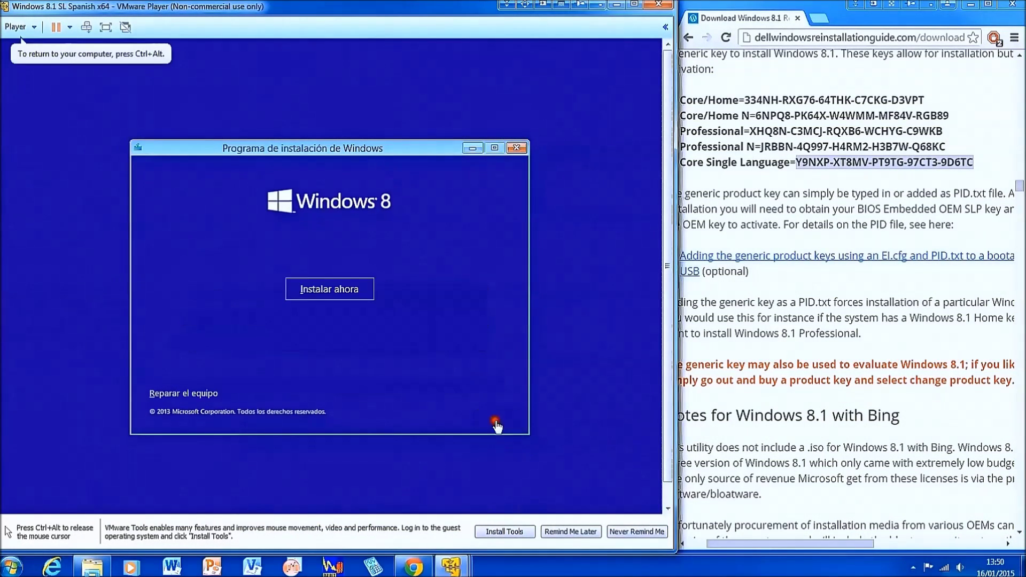
pyautogui.click(329, 289)
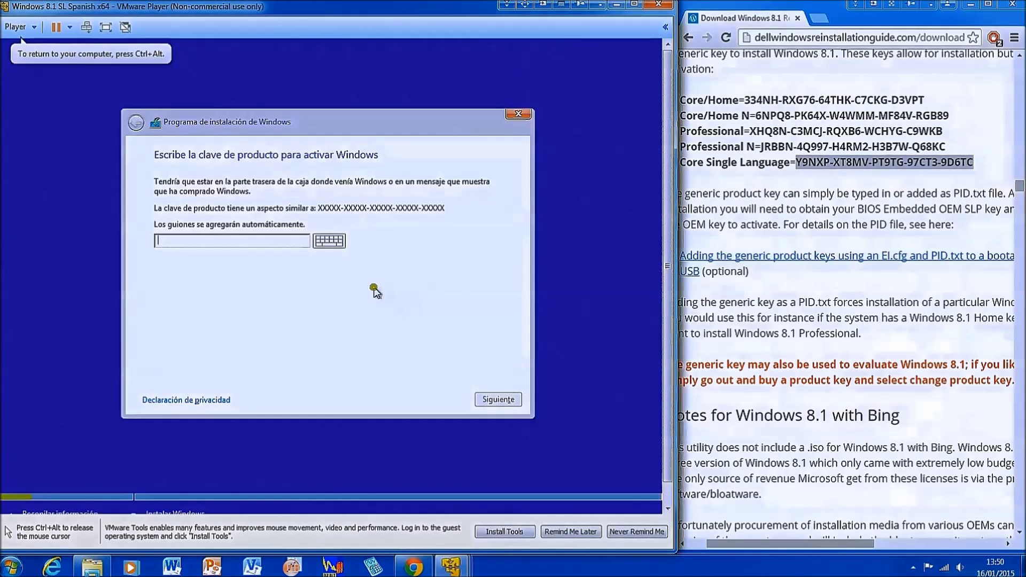
pyautogui.write('Y9NXP-XT8MV-PT9TG-97CT3-9D6TC')
pyautogui.press('Return')
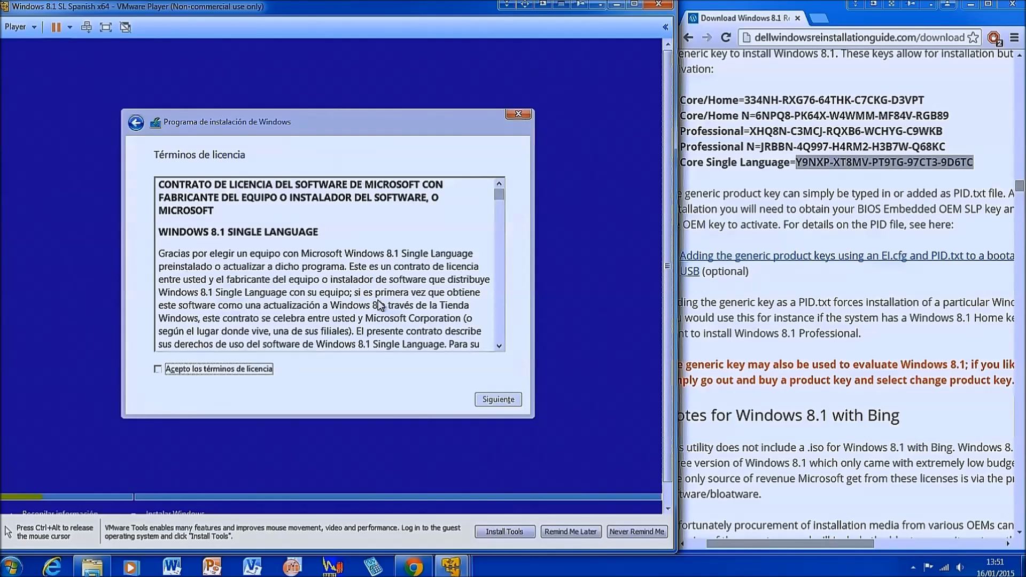
pyautogui.hotkey('ctrl', 'alt')
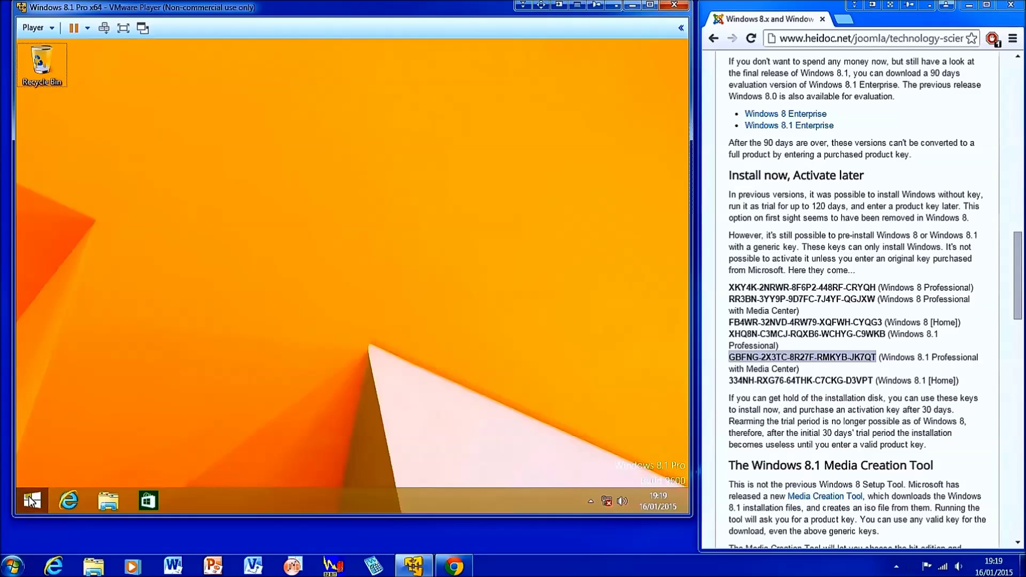
# From the Pro VM's System window, start adding features with an existing product key.
pyautogui.rightClick(30, 500)
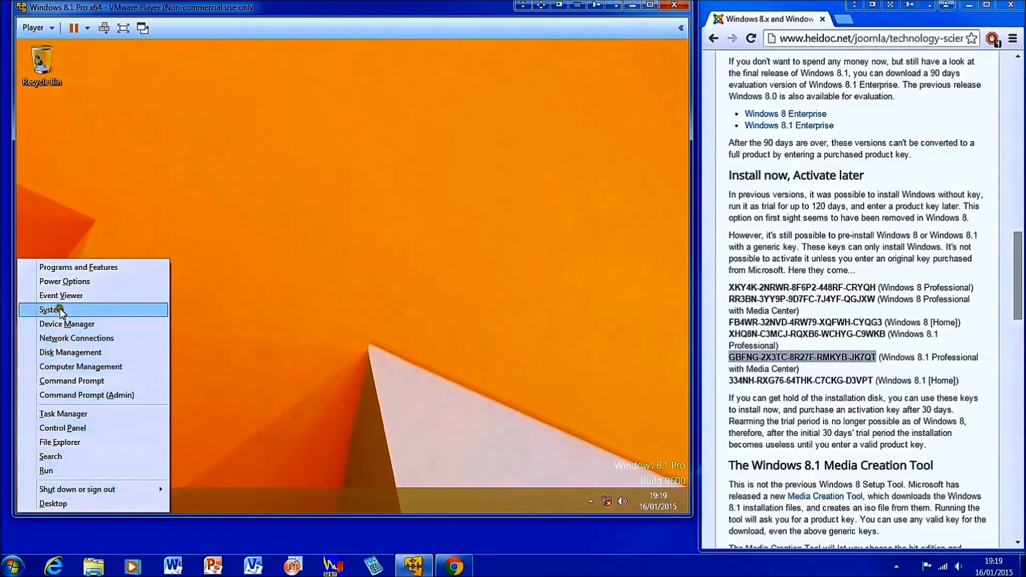
pyautogui.click(54, 308)
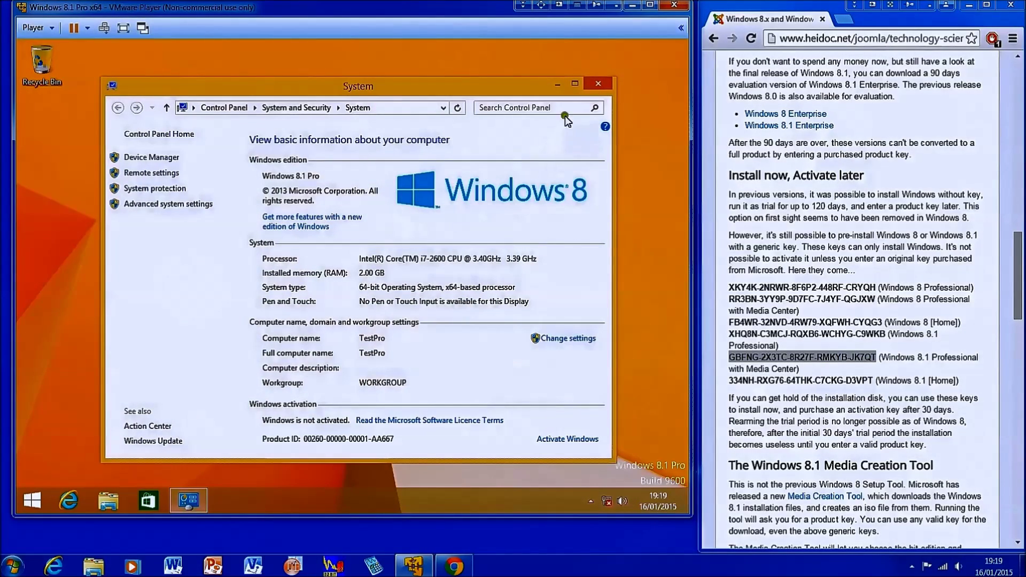
pyautogui.click(575, 84)
pyautogui.click(219, 165)
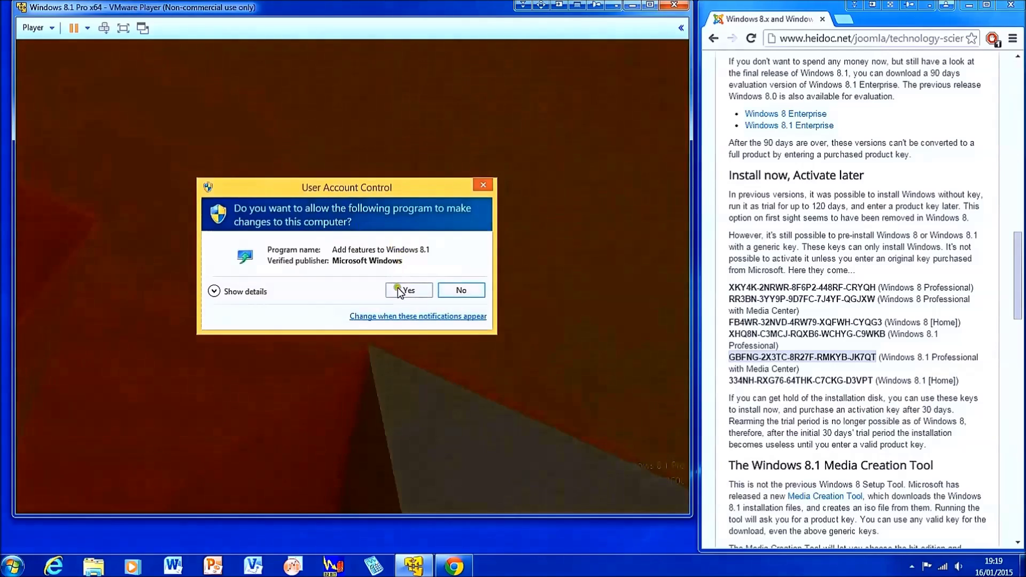
pyautogui.click(398, 290)
pyautogui.click(192, 241)
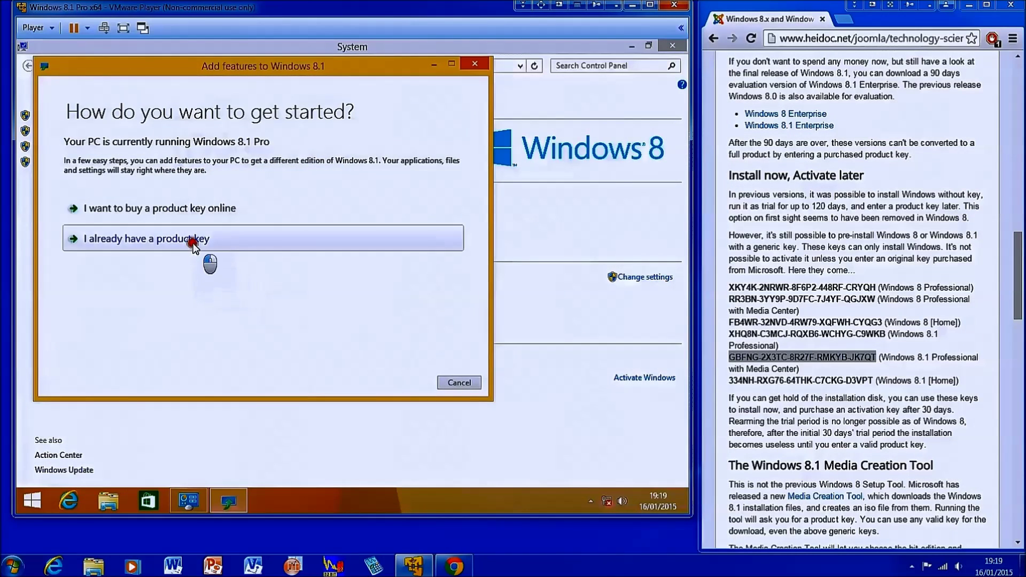
# Enter the Pro with Media Center key, accept the terms, and verify the new edition in System.
pyautogui.hotkey('ctrl', 'v')
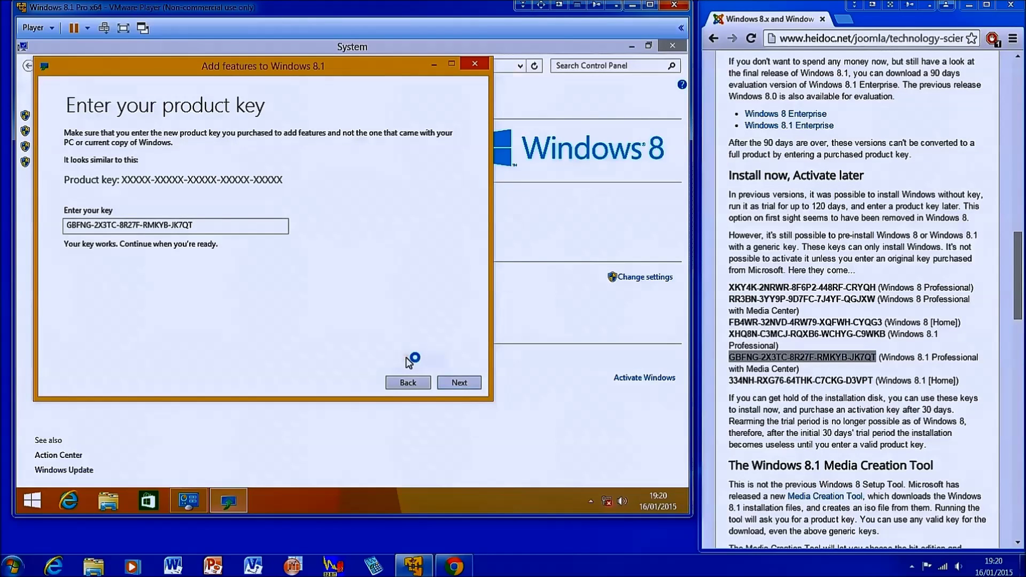
pyautogui.click(454, 382)
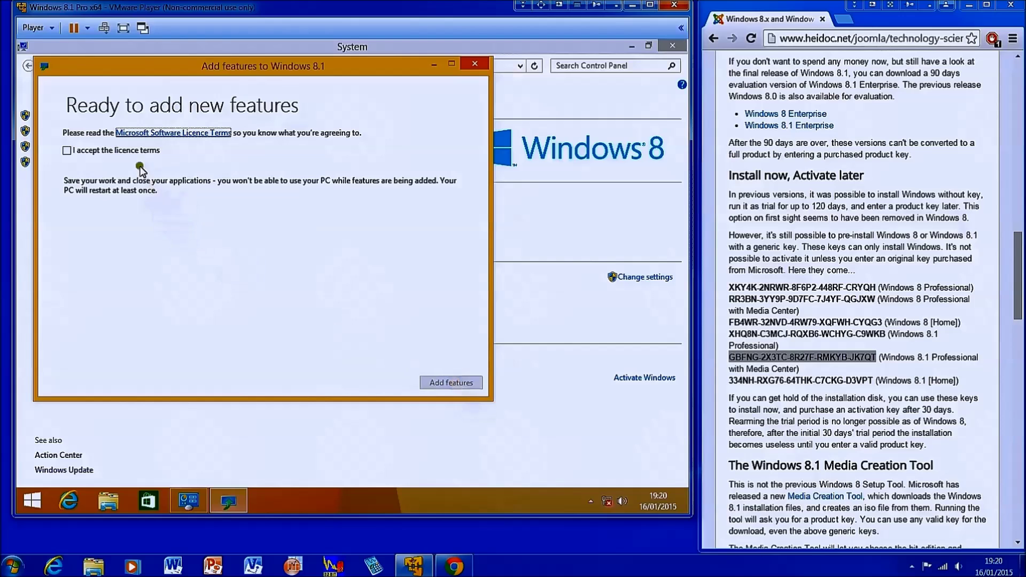
pyautogui.click(140, 153)
pyautogui.click(448, 383)
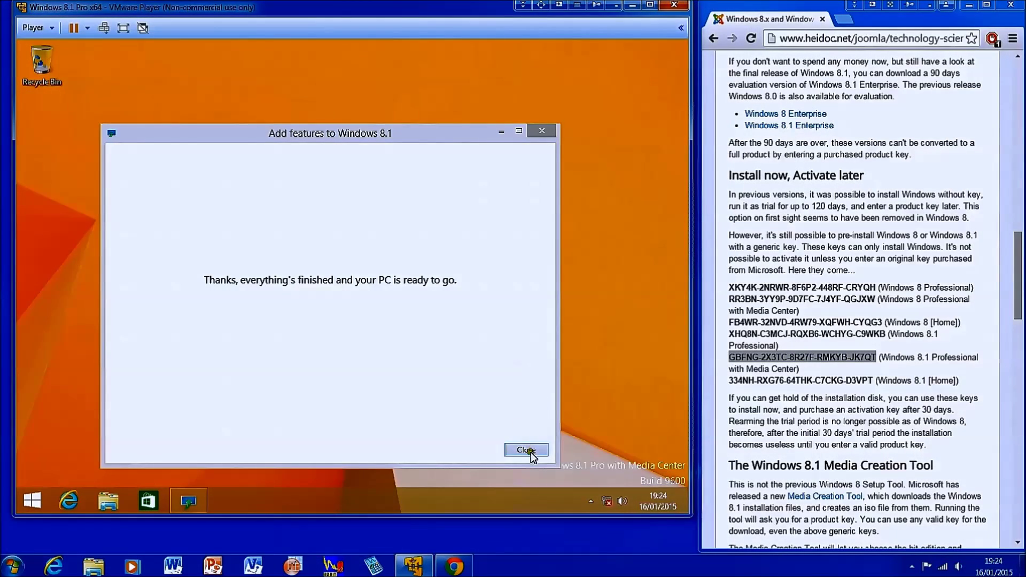
pyautogui.click(529, 450)
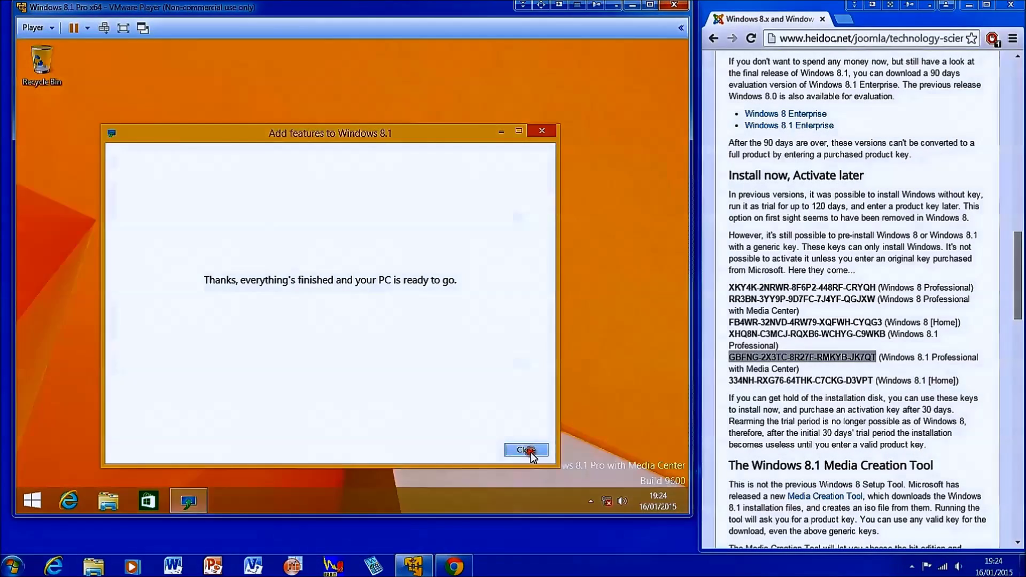
pyautogui.rightClick(32, 500)
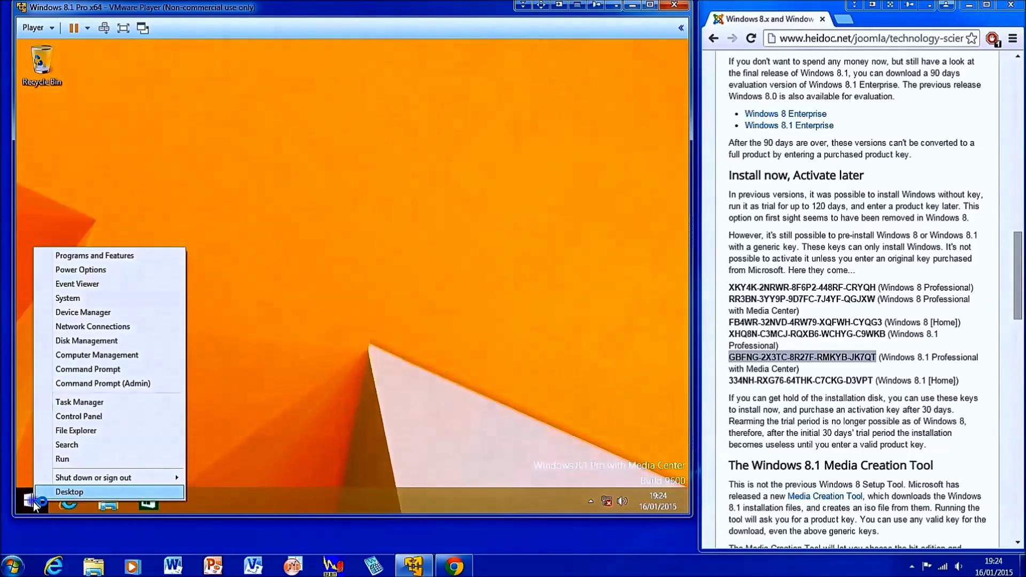
pyautogui.click(121, 298)
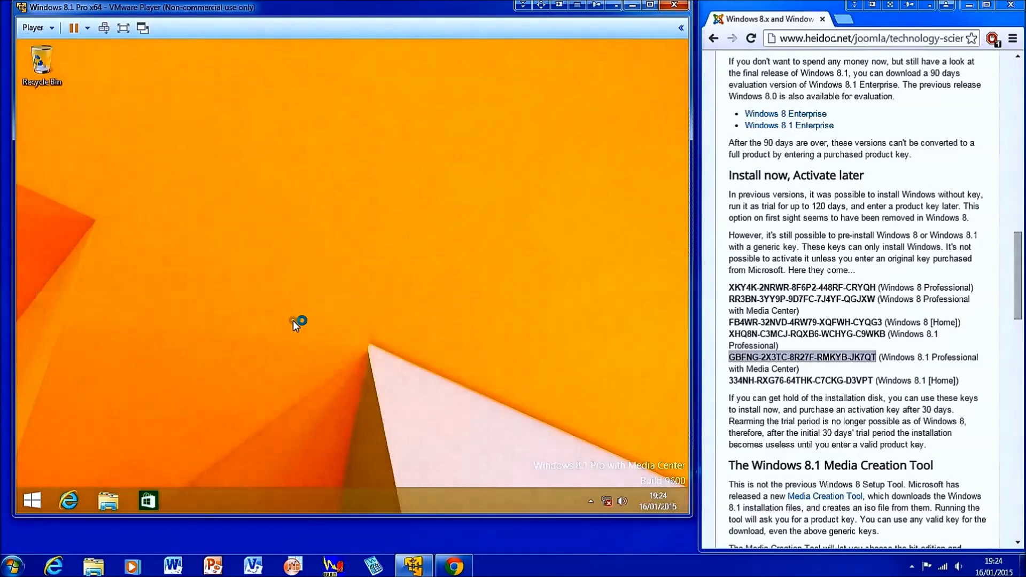